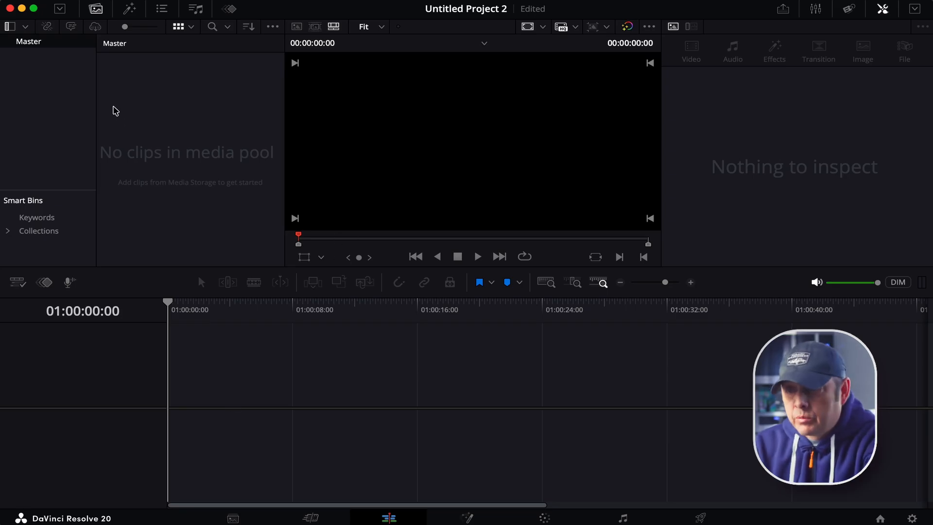
right_click(140, 107)
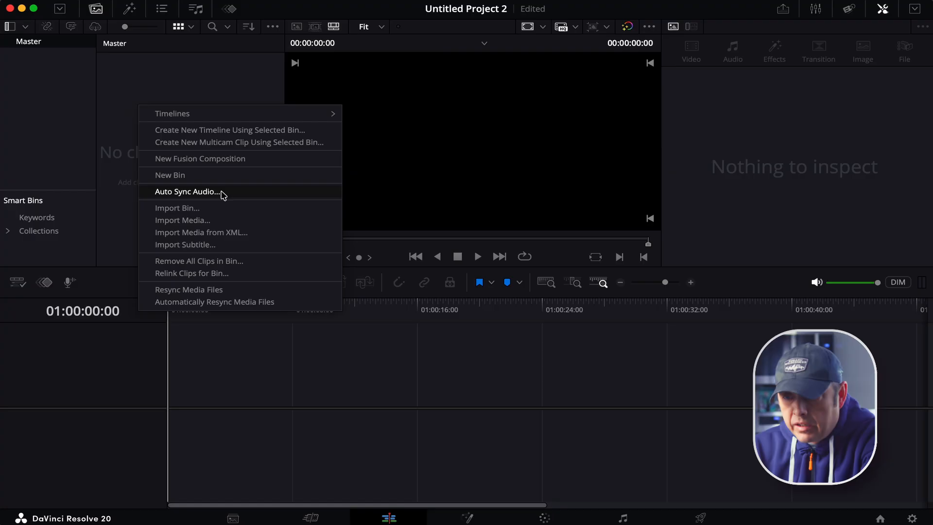
click(213, 222)
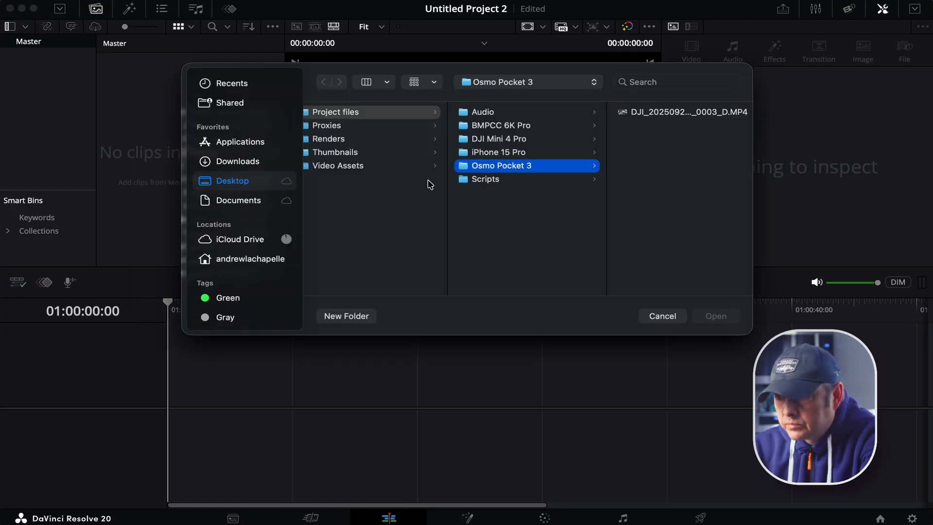
click(660, 113)
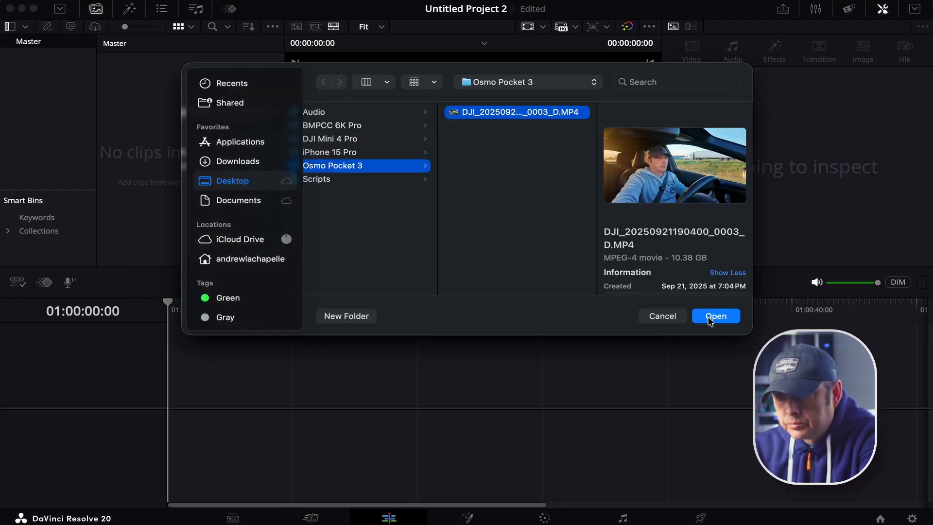
click(716, 316)
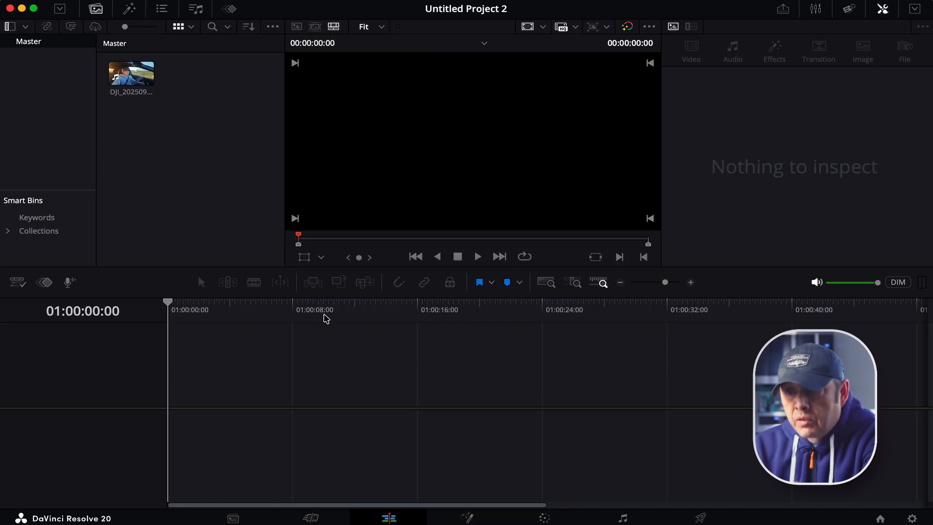
drag(131, 74, 168, 398)
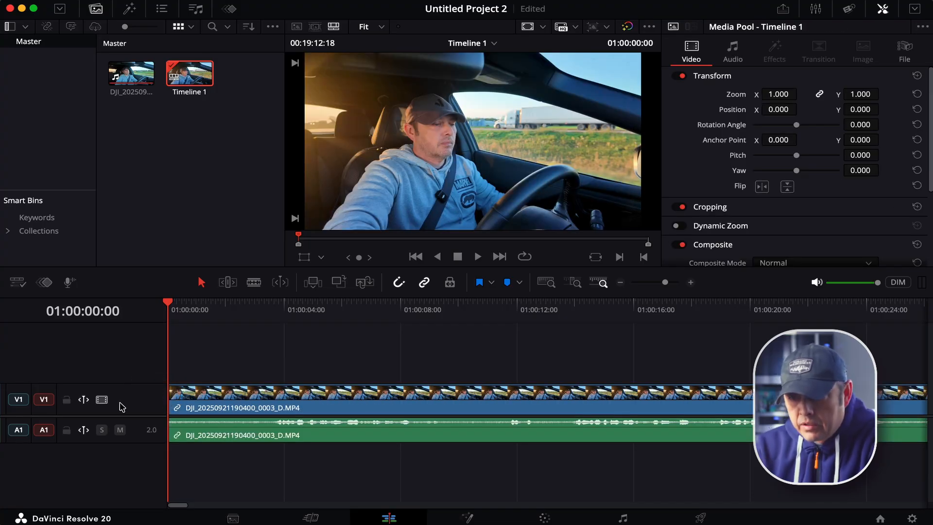
- Make the first video track taller and rename it "Aroll"
drag(119, 416, 119, 412)
drag(124, 381, 124, 365)
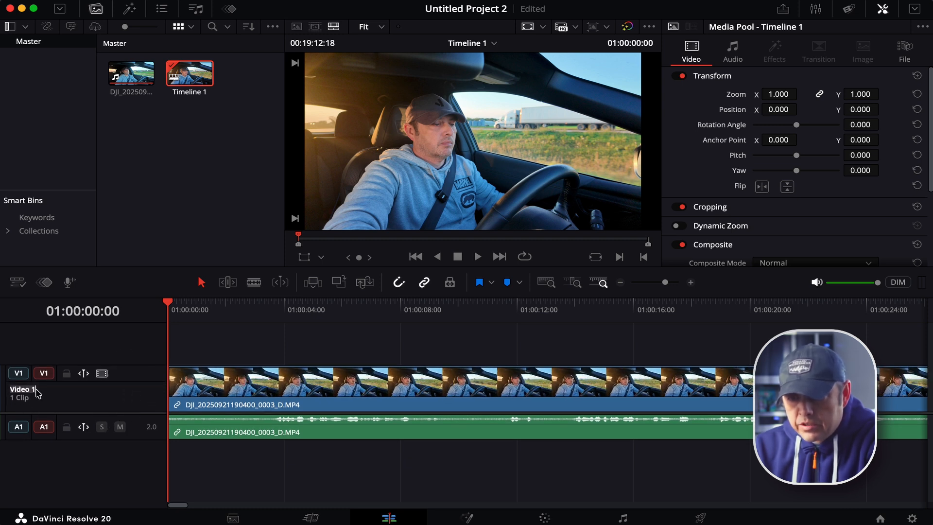
text(Aroll)
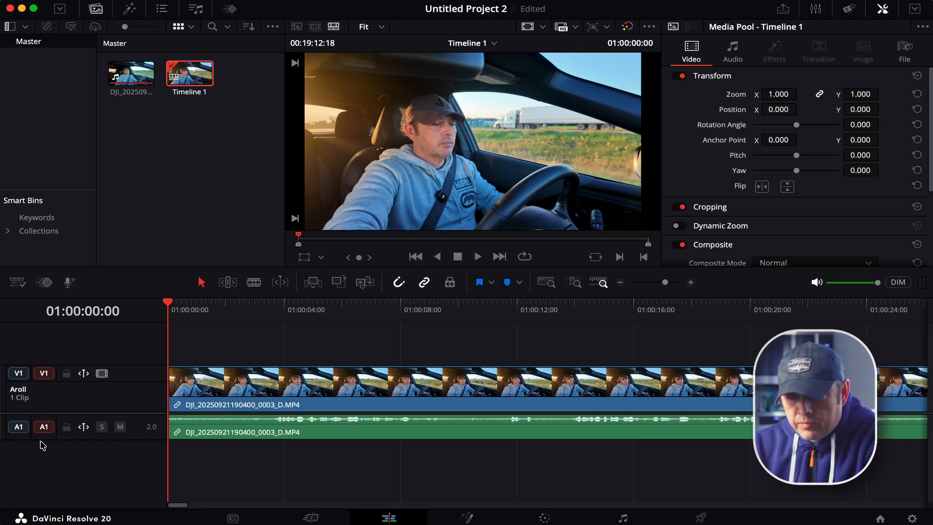
- Make the audio track taller and rename it "Voiceover"
drag(67, 439, 67, 450)
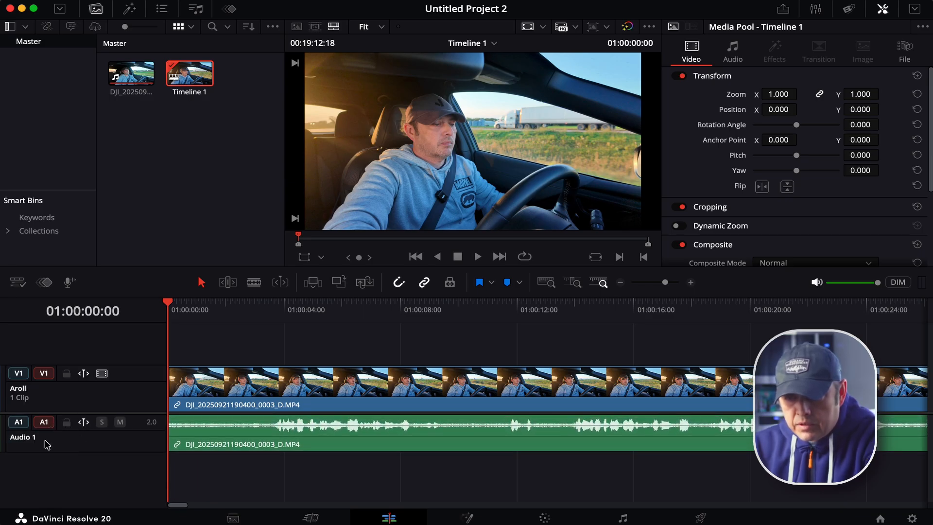
click(45, 444)
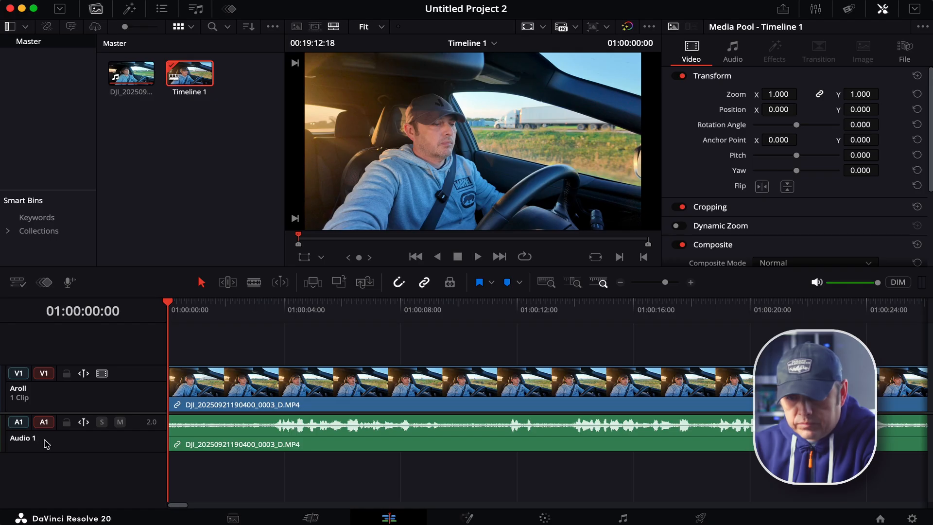
double_click(47, 444)
triple_click(44, 441)
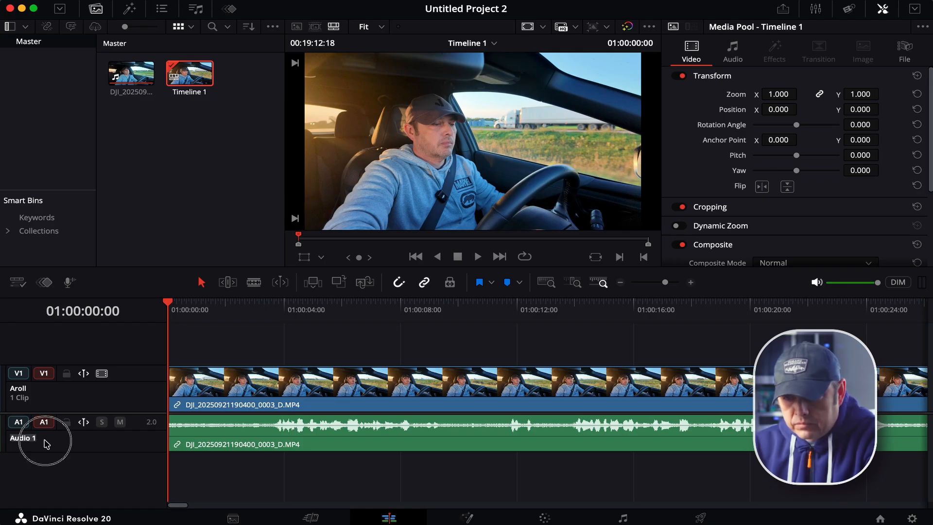
text(Voice)
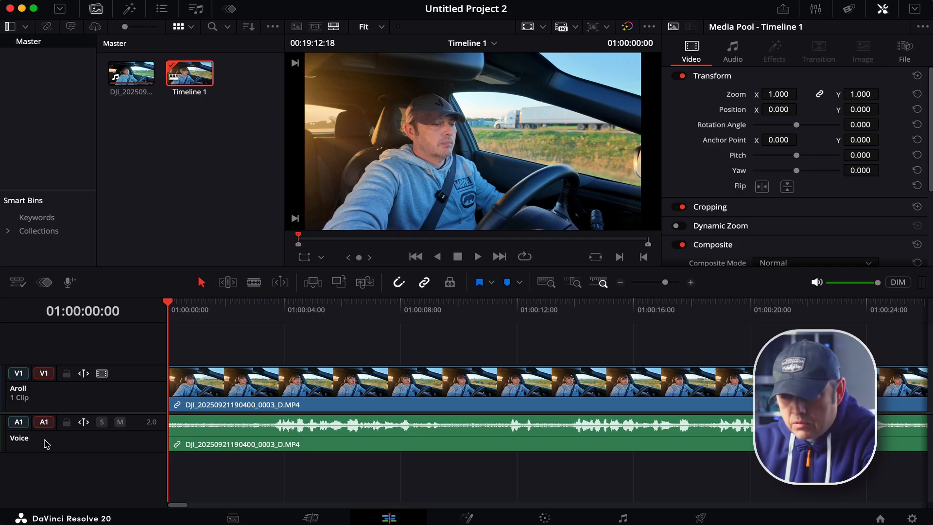
text(over)
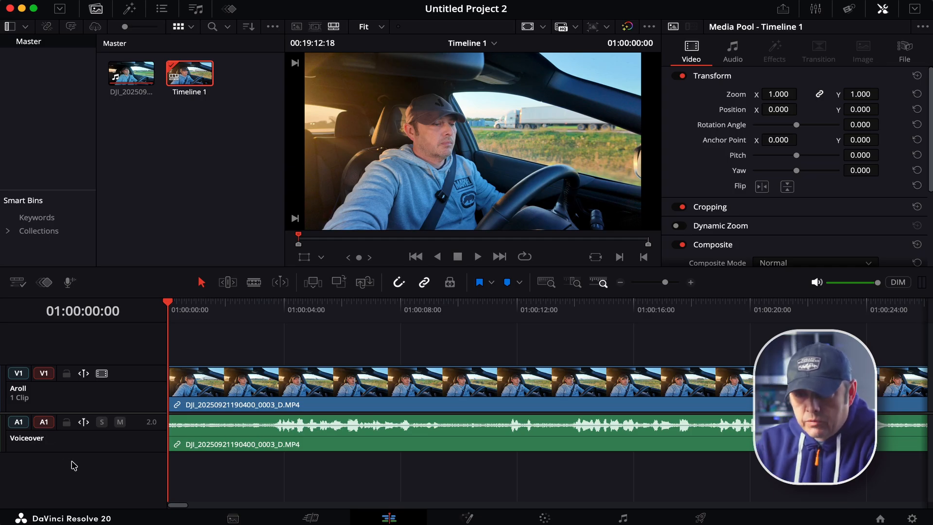
click(171, 481)
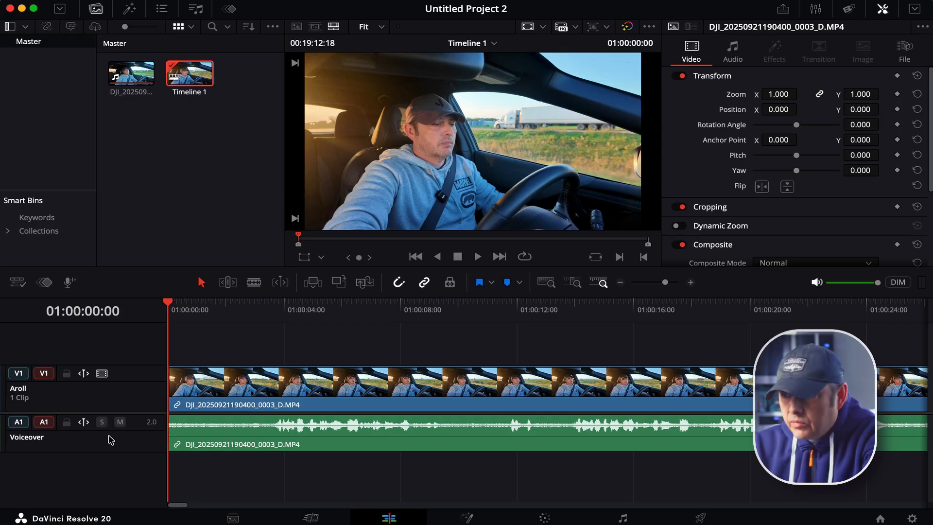
- Lower the audio volume of the DJI clip on the timeline to -6.7
click(196, 442)
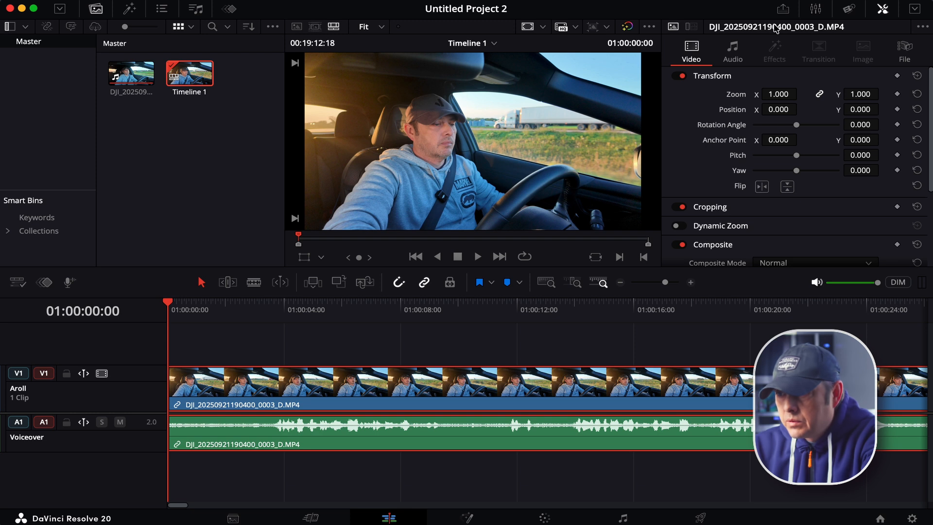
click(733, 48)
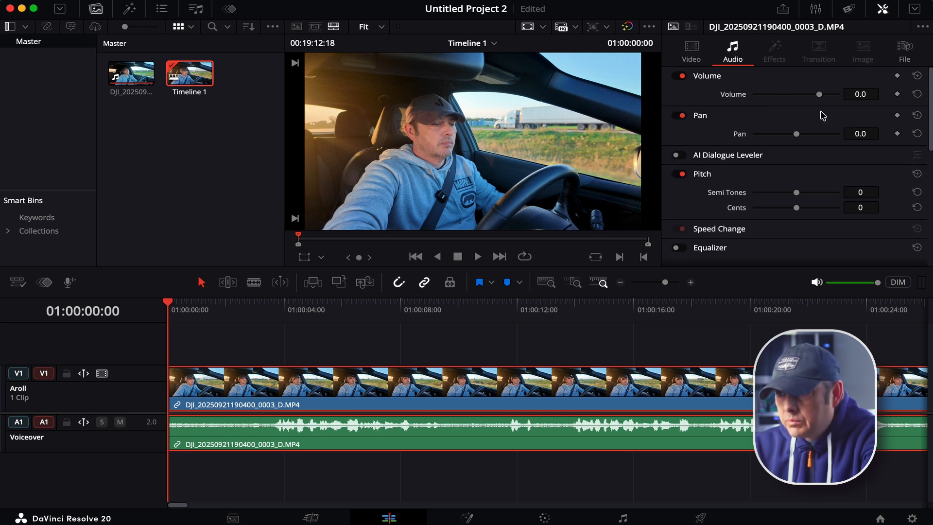
drag(819, 97, 817, 101)
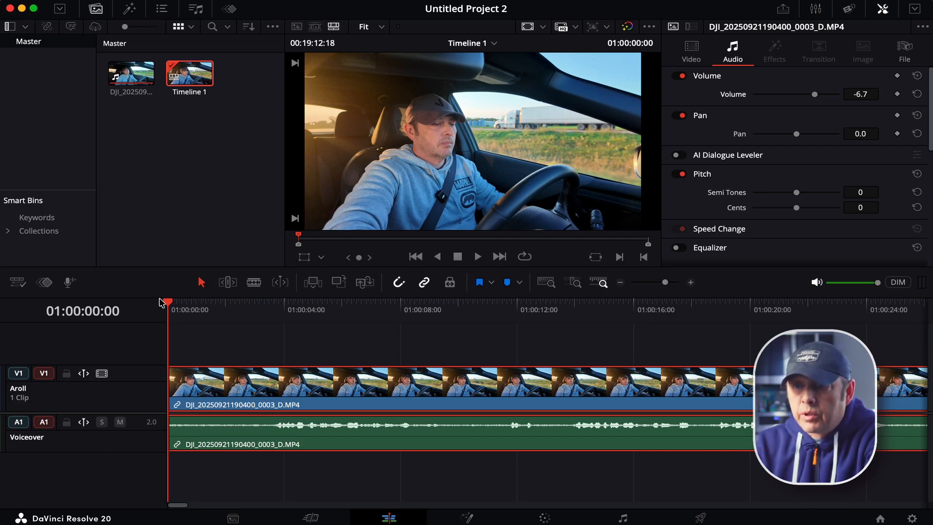
- Search the title effects for "text" and add a Text+ title on a new track above the video, about 2 seconds in
click(129, 9)
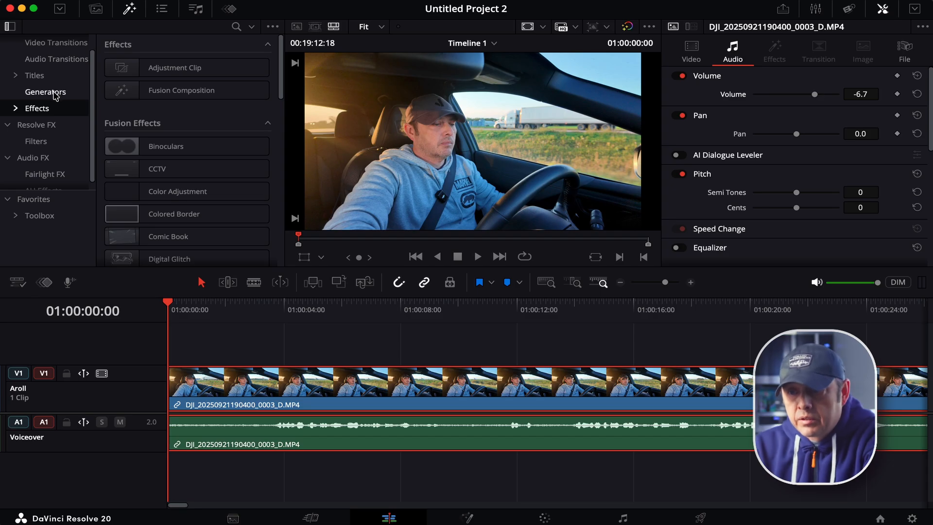
click(41, 79)
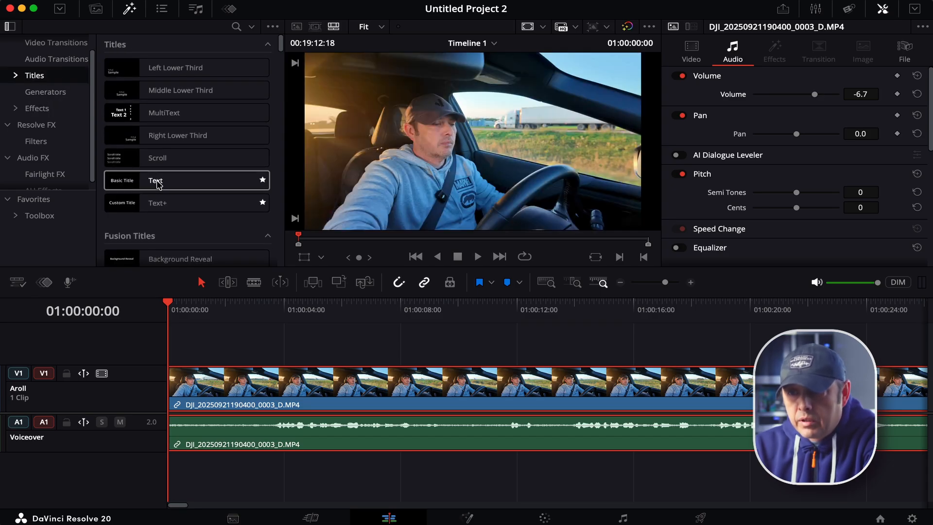
scroll(158, 184, down, 2)
scroll(157, 183, up, 2)
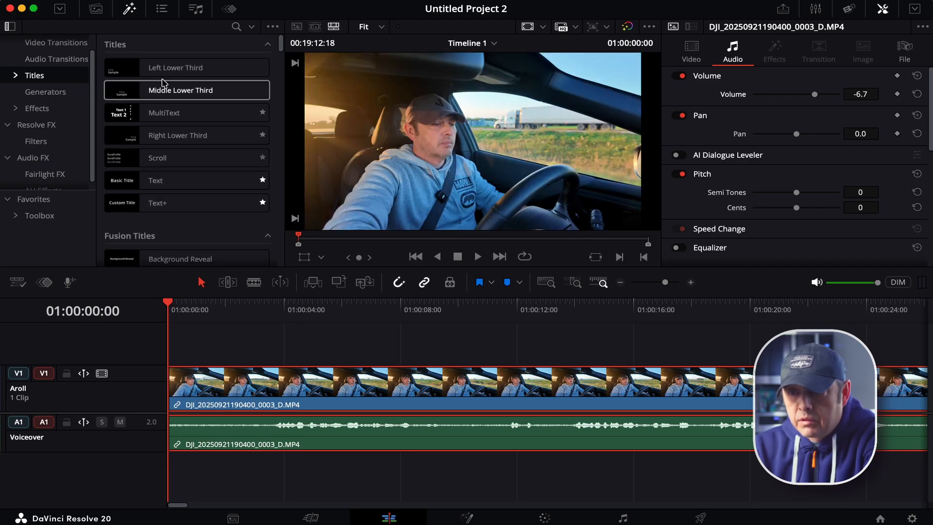
click(236, 28)
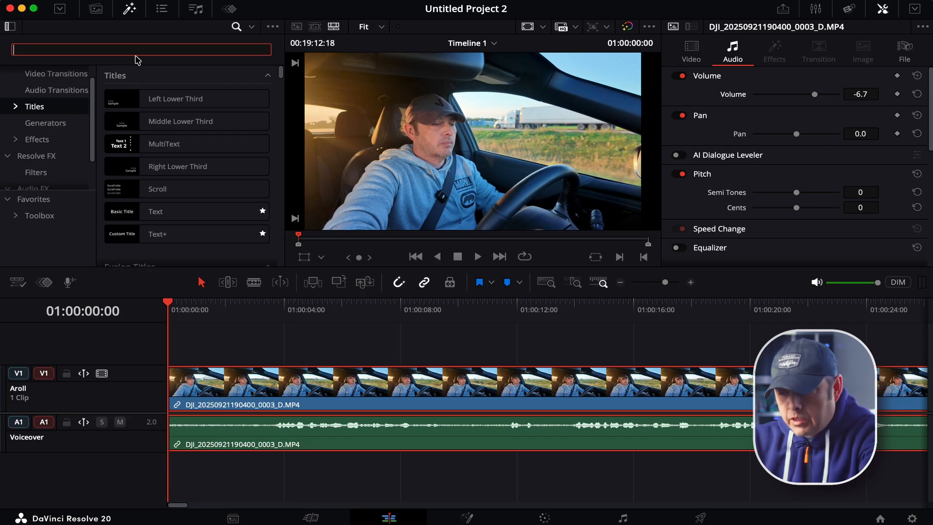
text(text)
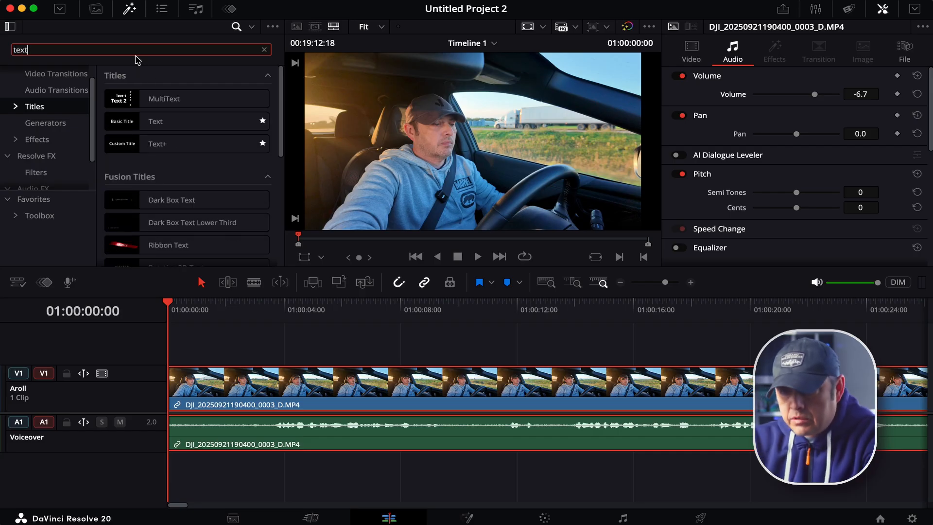
drag(152, 142, 234, 352)
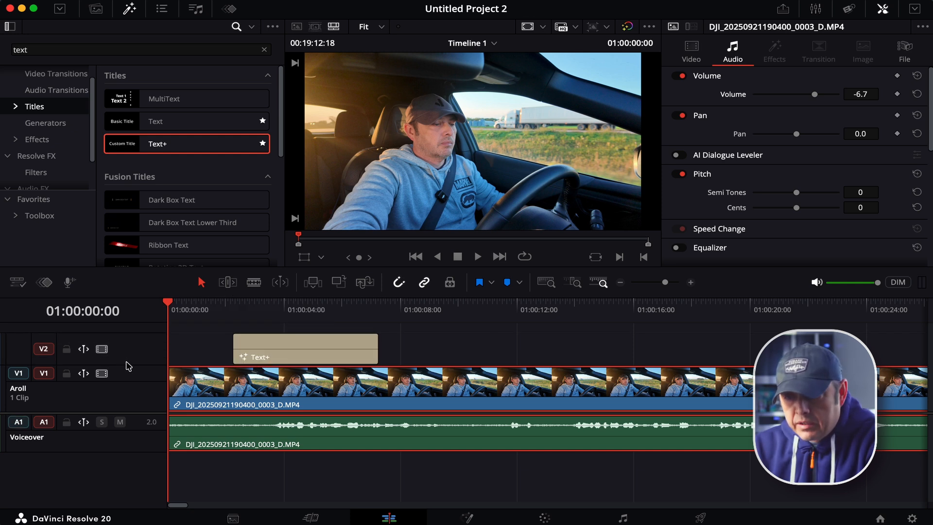
- Make the second video track taller and rename it "Title"
drag(127, 366, 125, 329)
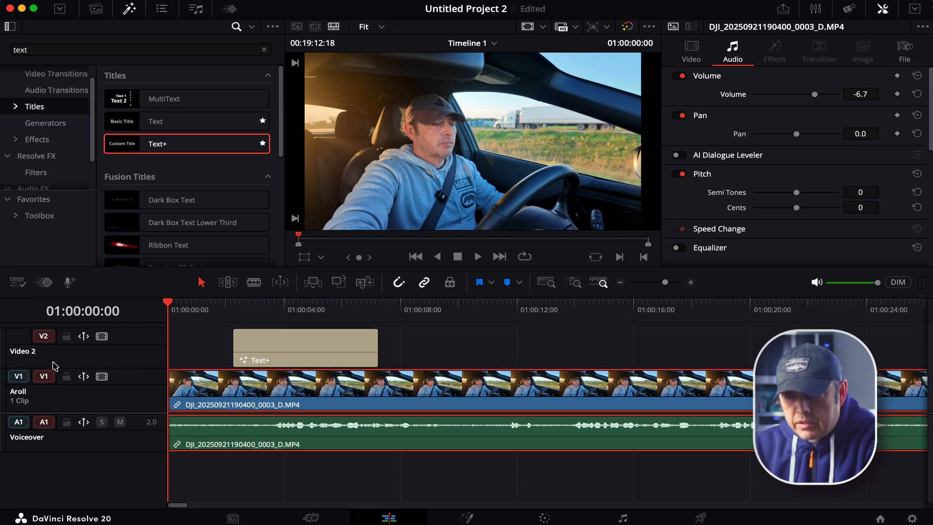
double_click(39, 352)
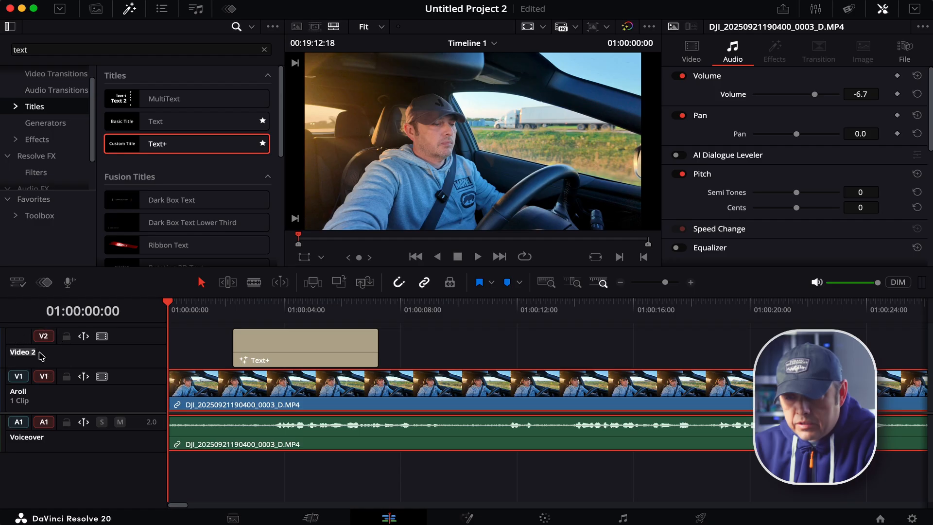
text(te)
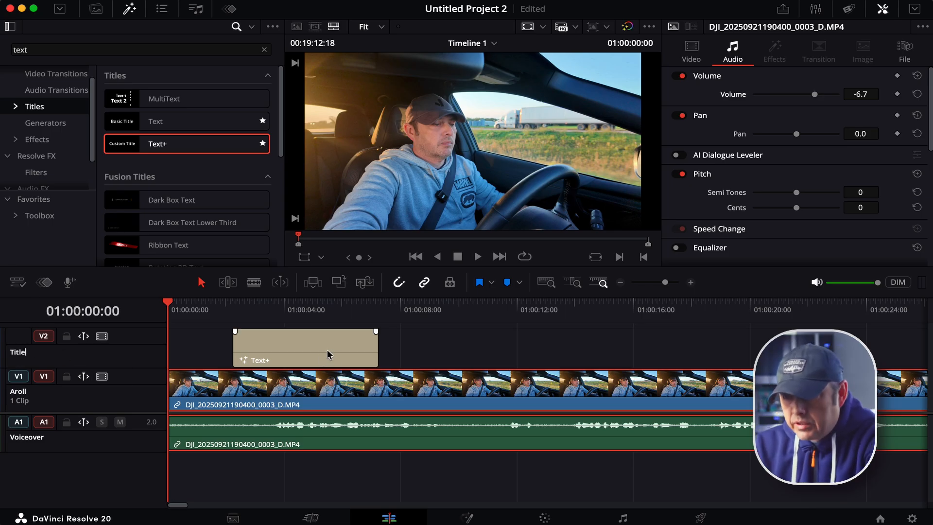
- Move the playhead over the Text+ clip and replace its wording with "Title Time"
click(266, 311)
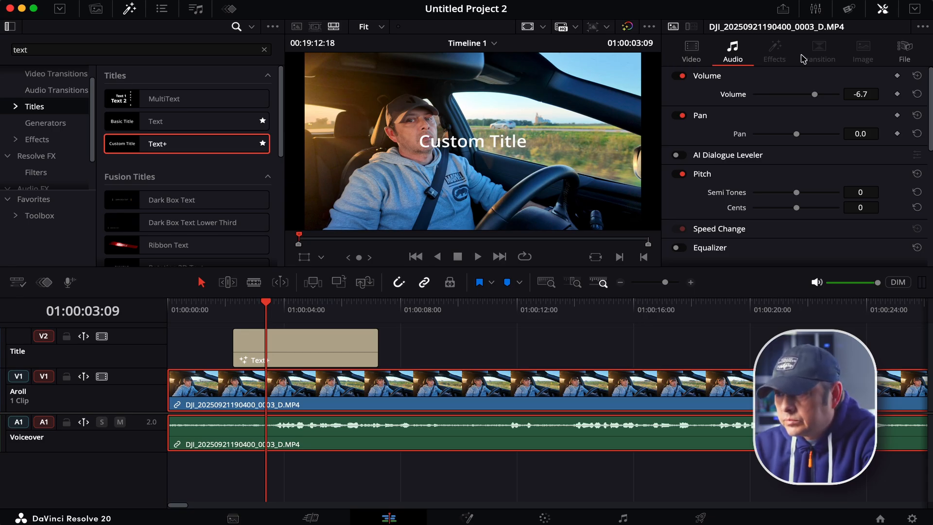
click(348, 342)
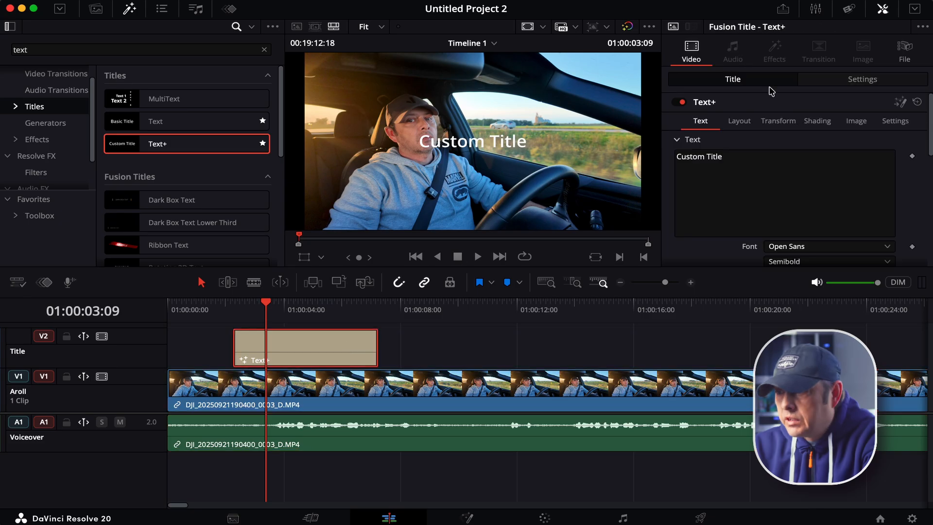
drag(708, 156, 725, 157)
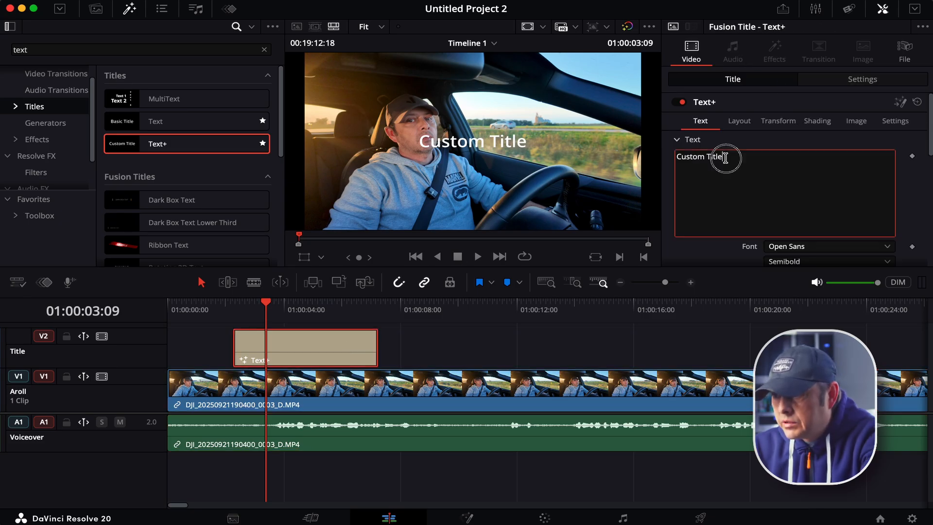
double_click(725, 158)
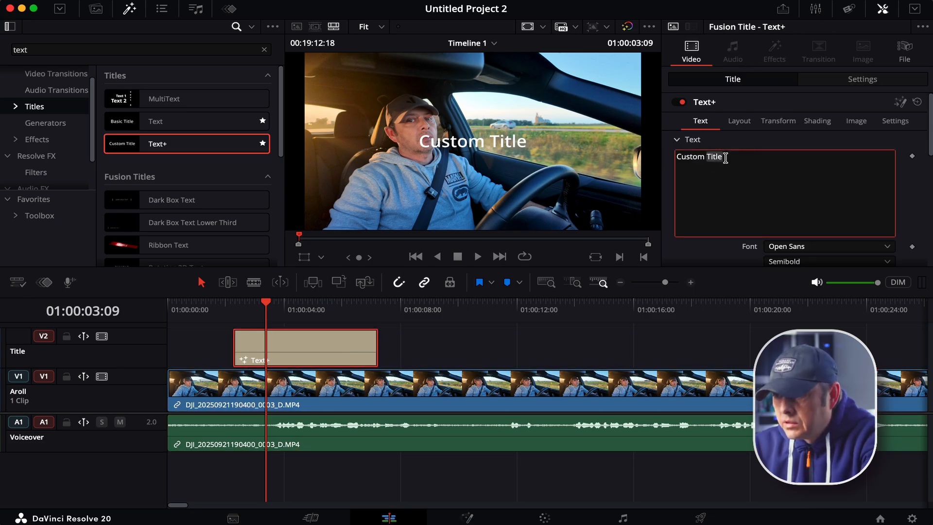
key(super+a)
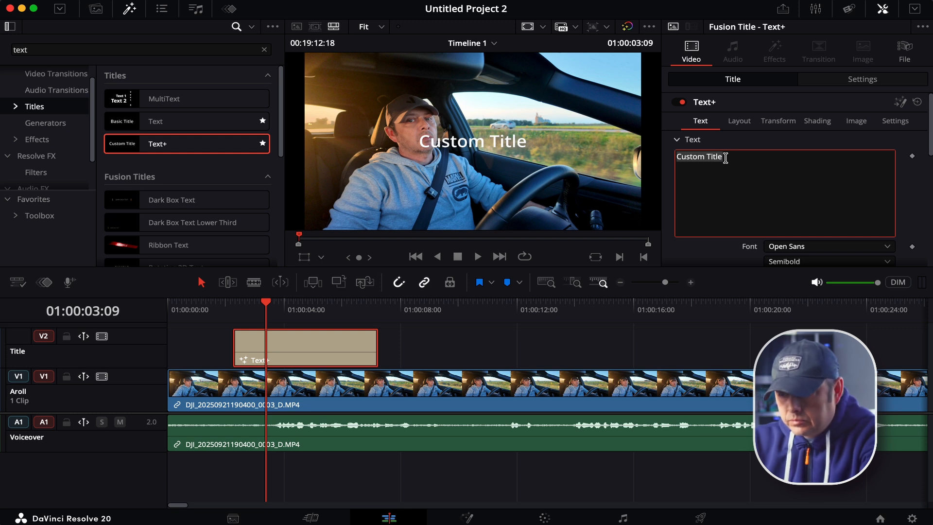
text(Titl)
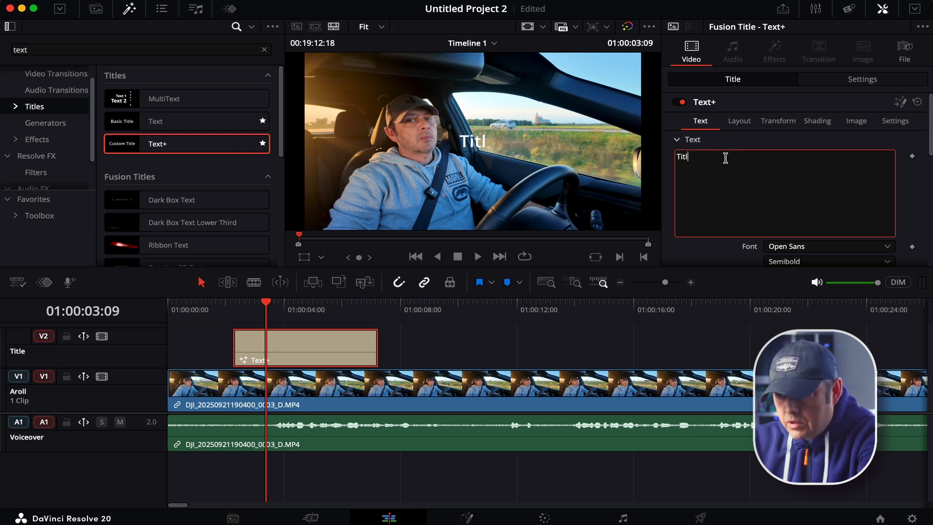
text(r)
key(BackSpace)
text(e Time)
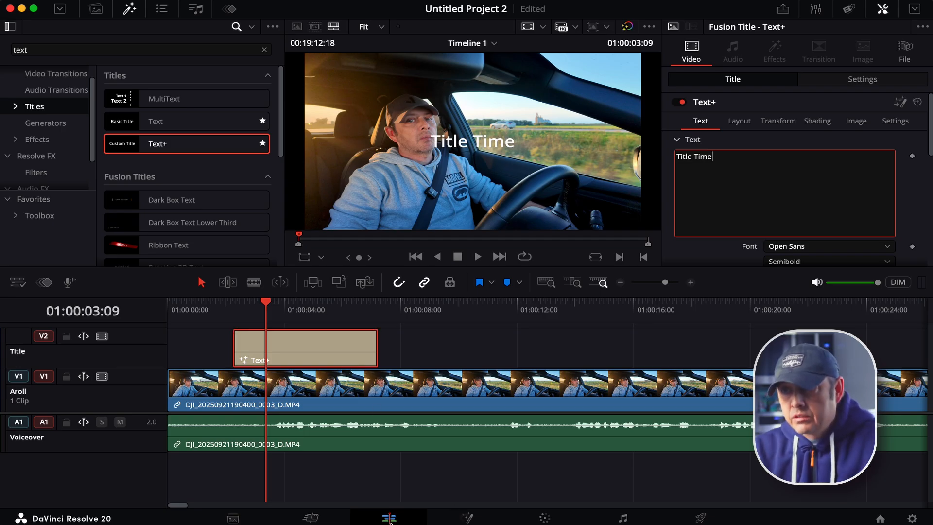
- View the project on the Media and Cut pages, ending back on the Edit page
click(272, 518)
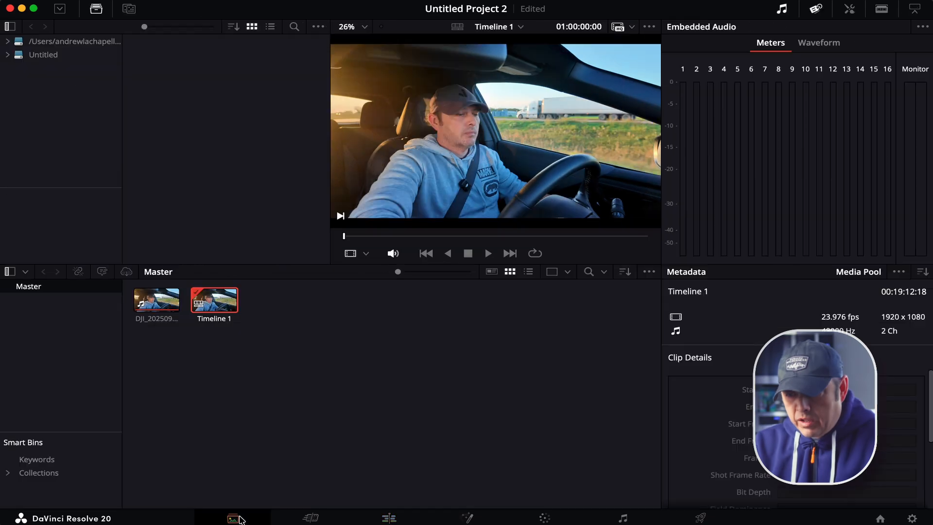
click(310, 518)
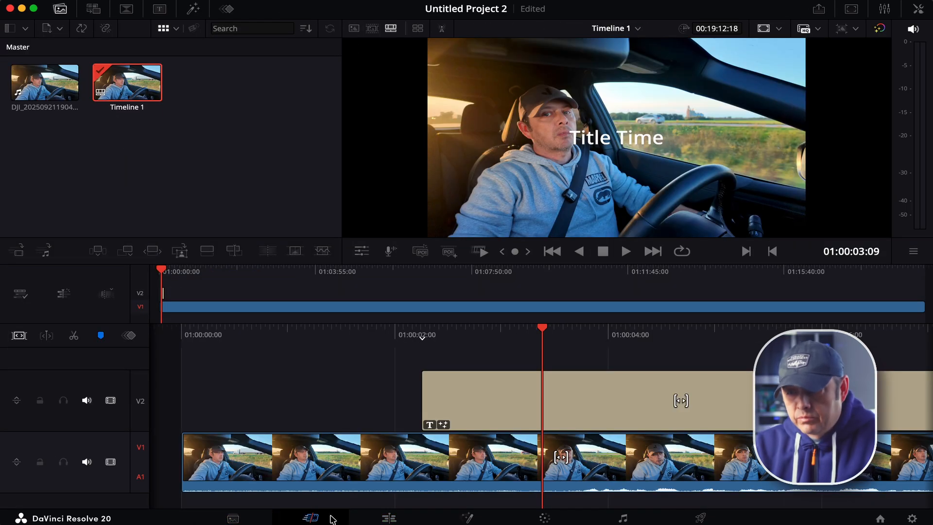
click(389, 518)
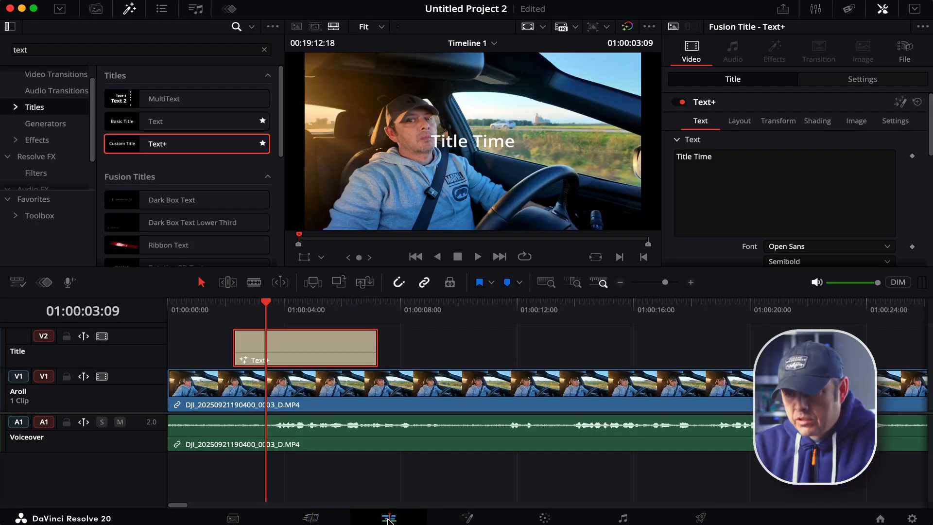
- View the project on the Fusion, Color, Fairlight and Deliver pages in turn
click(466, 518)
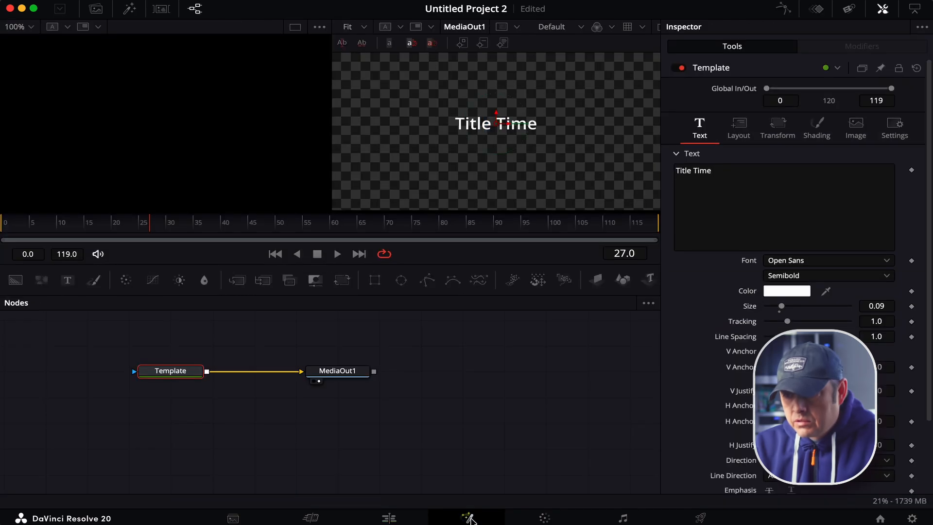
click(543, 519)
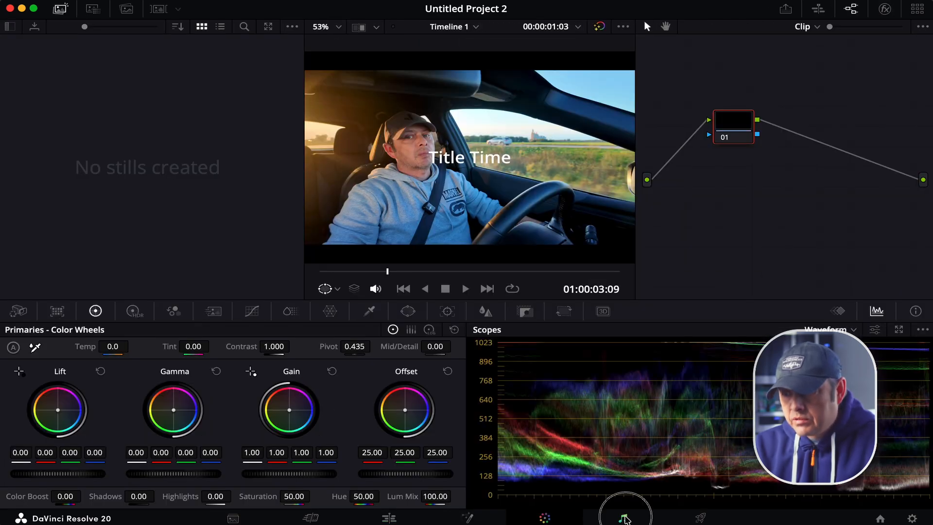
click(623, 518)
click(700, 518)
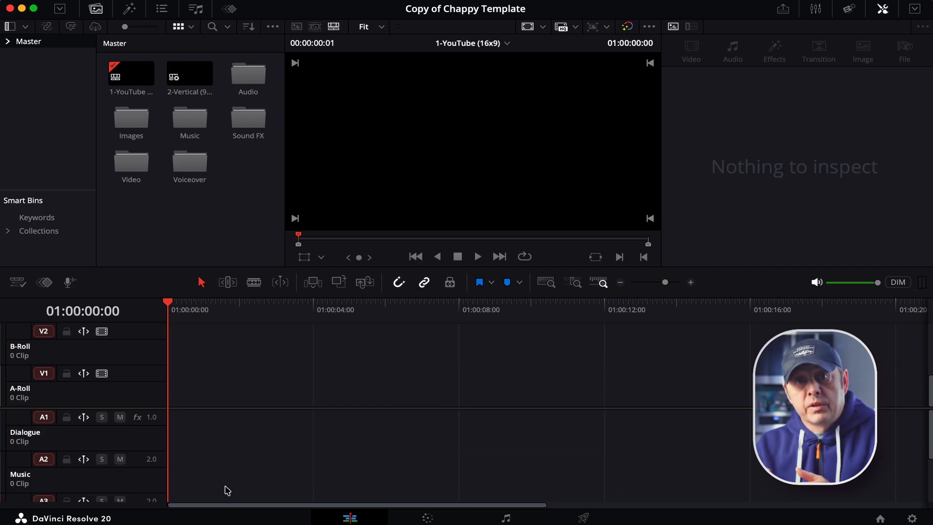
- Review the template project's Master Settings, including timeline resolution and frame rate, and close them without changes
click(912, 518)
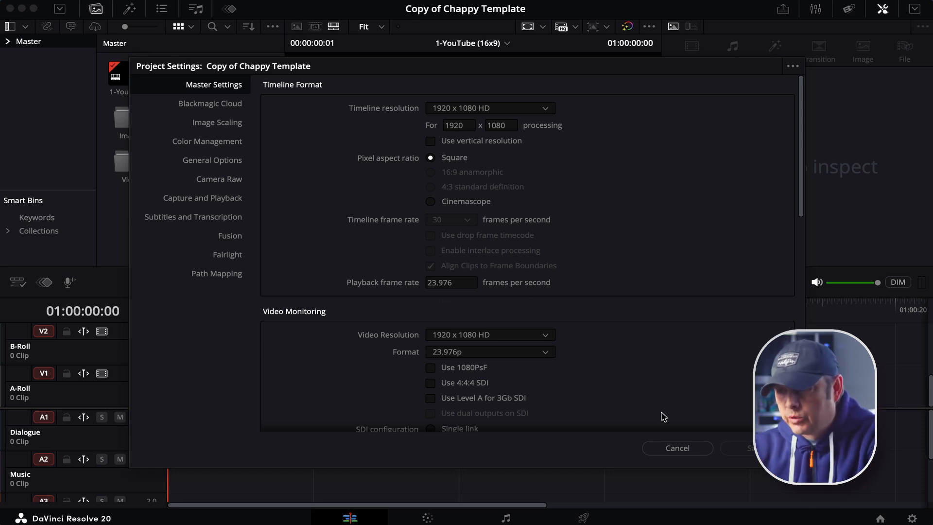
click(693, 450)
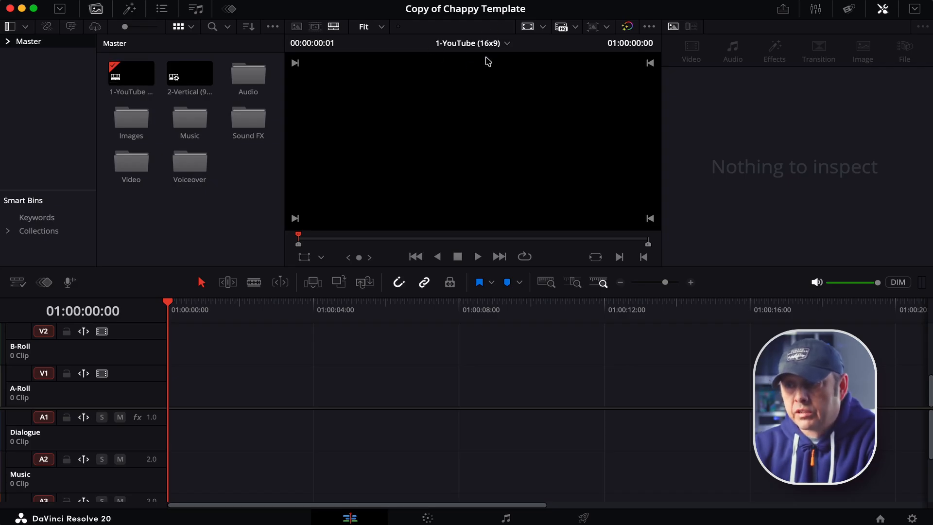
- Select the vertical timeline in the media pool and switch the viewer to 2-Vertical (9x16)
click(188, 83)
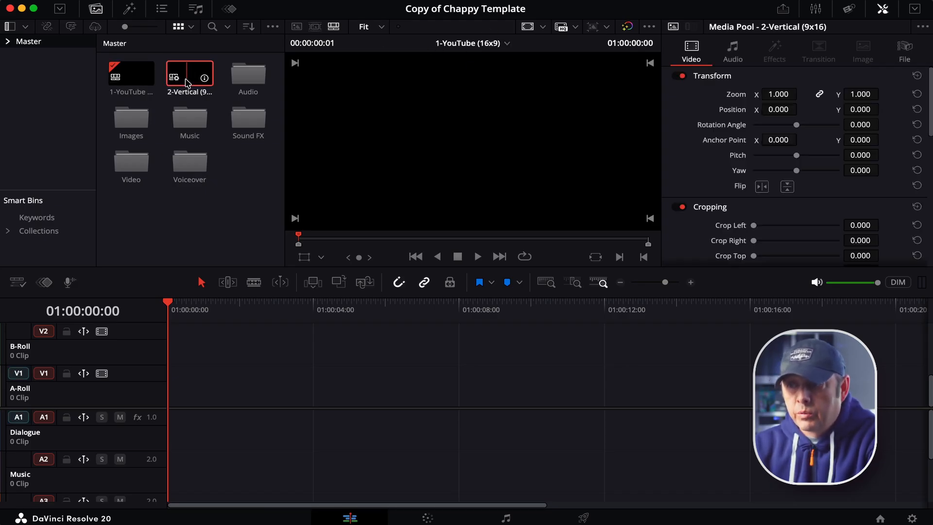
click(508, 43)
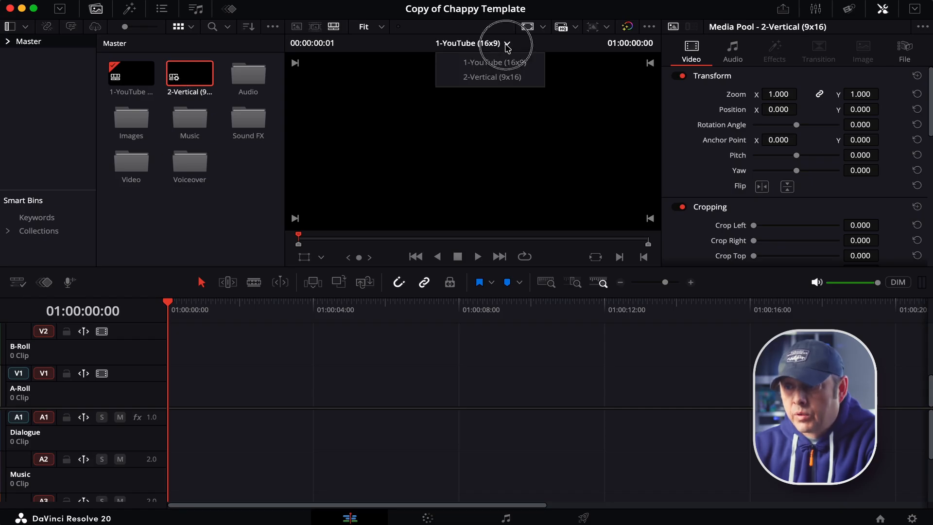
click(492, 77)
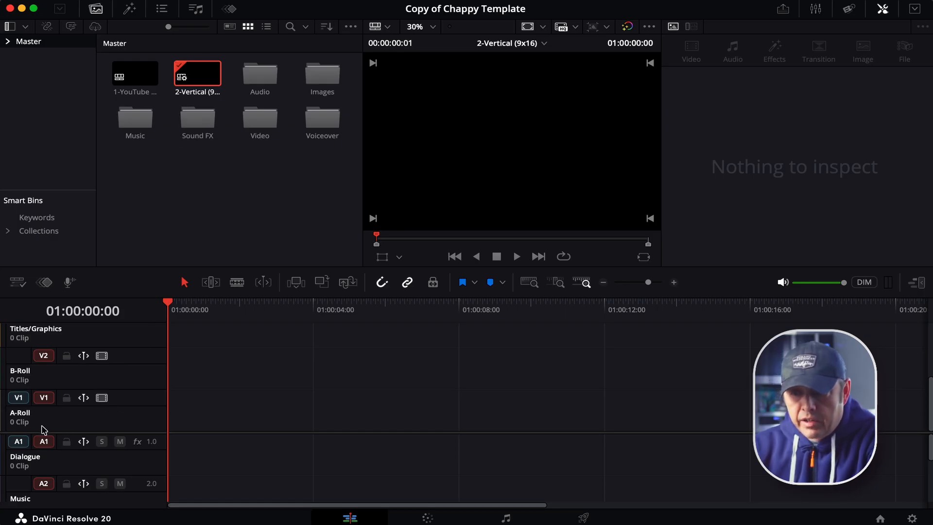
- Examine the named video and audio tracks of the vertical timeline and inspect the Dialogue track's audio settings
scroll(70, 362, up, 2)
scroll(73, 366, up, 3)
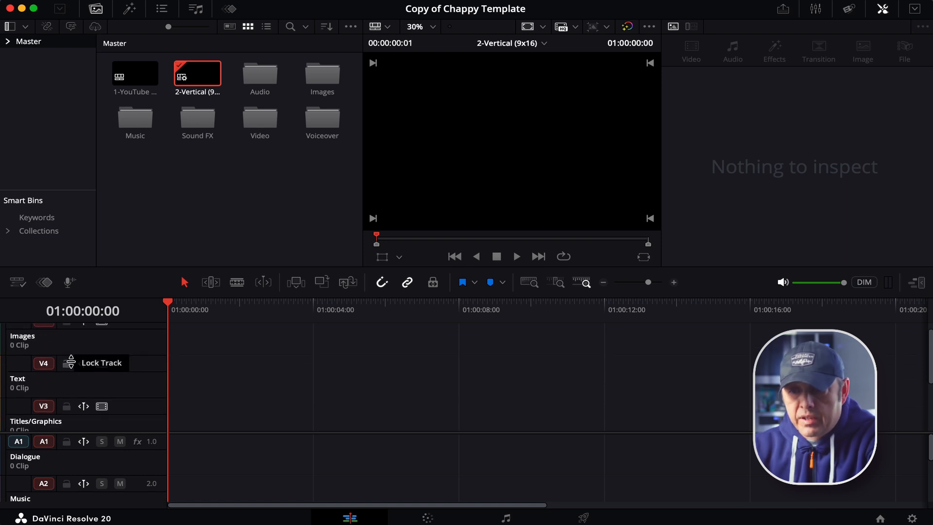
scroll(73, 366, down, 4)
scroll(73, 365, down, 2)
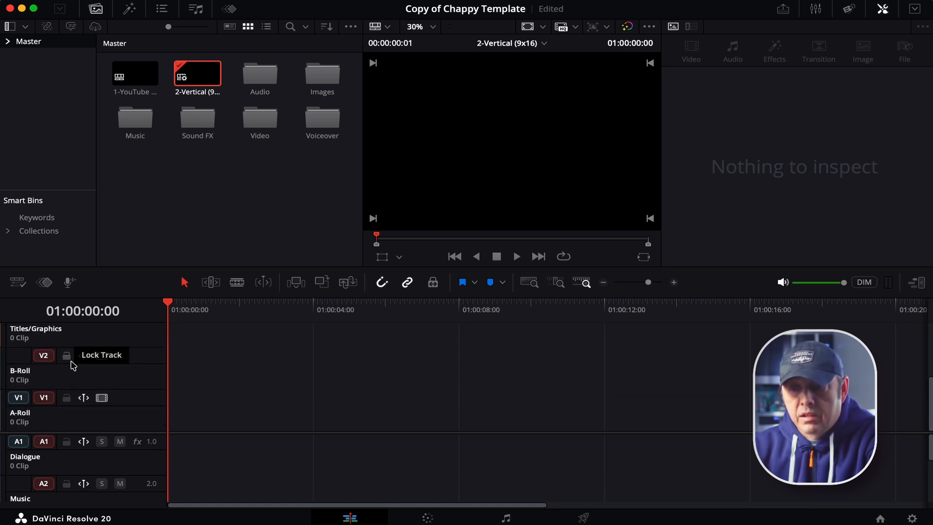
scroll(99, 449, down, 1)
scroll(102, 455, down, 3)
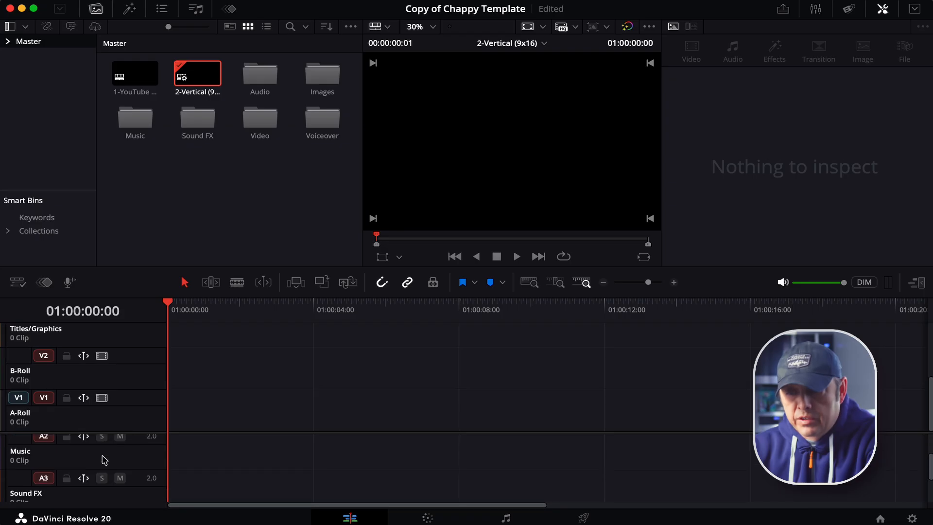
scroll(102, 455, up, 4)
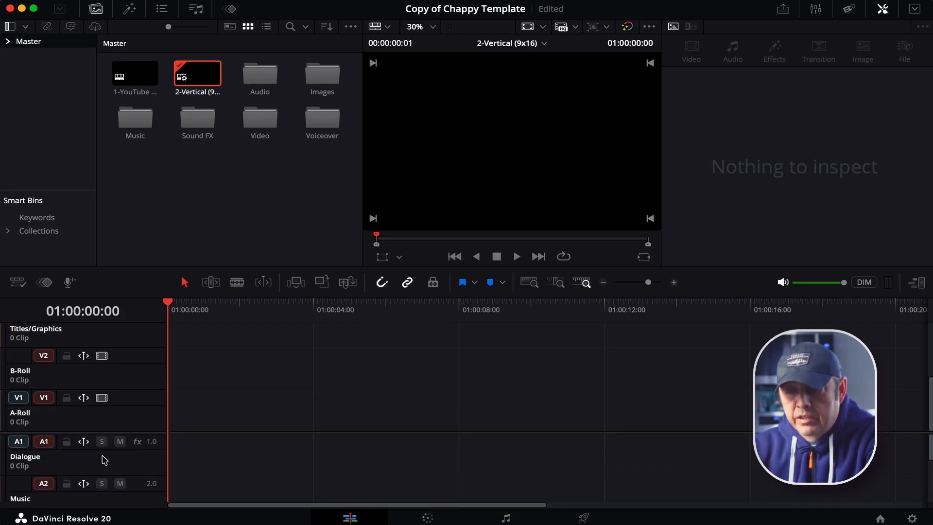
click(104, 459)
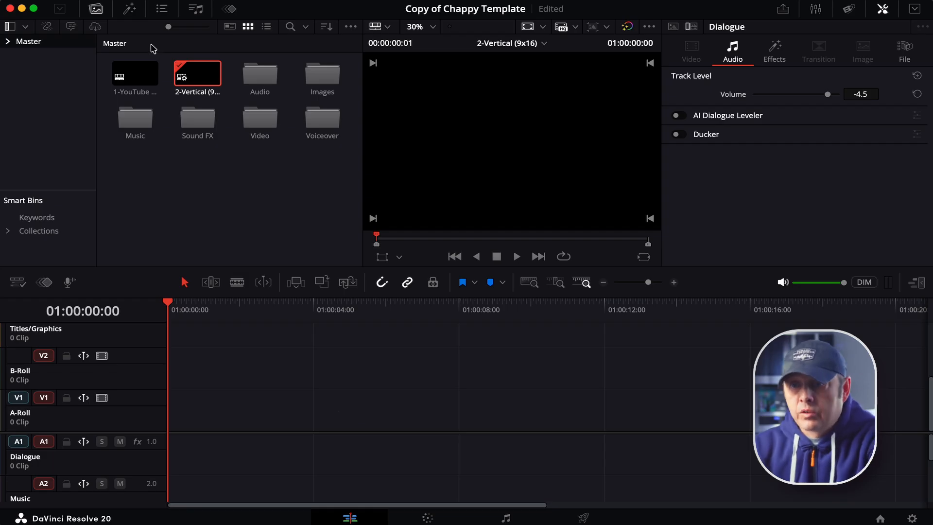
- Show the favorite effects in the effects library, and view the track mixer on the Fairlight page
click(129, 12)
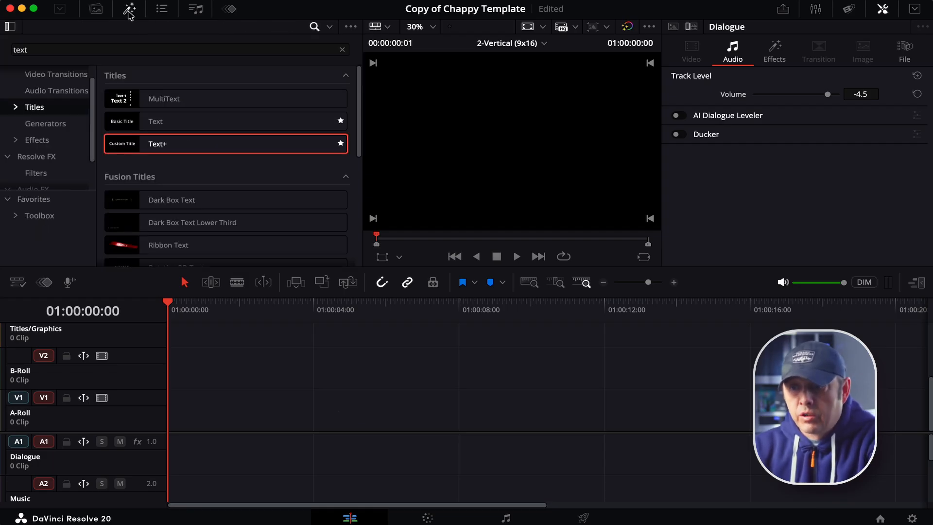
click(35, 200)
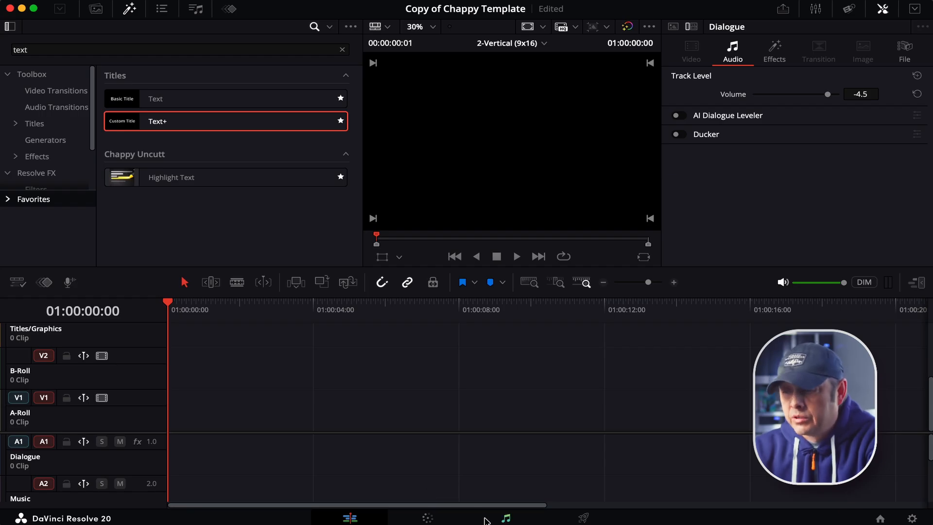
click(505, 518)
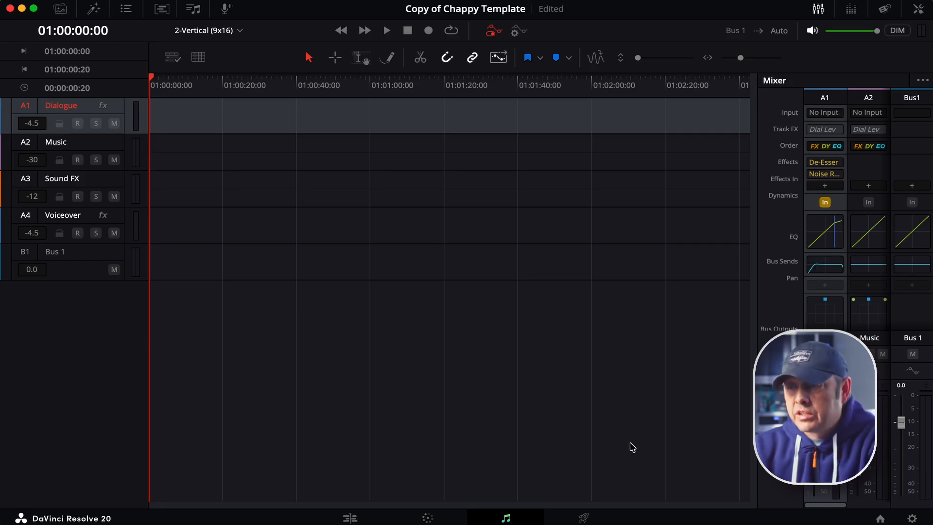
- Choose the "EXPORT – YouTube (Use This)" render preset on the Deliver page and review its settings
click(583, 518)
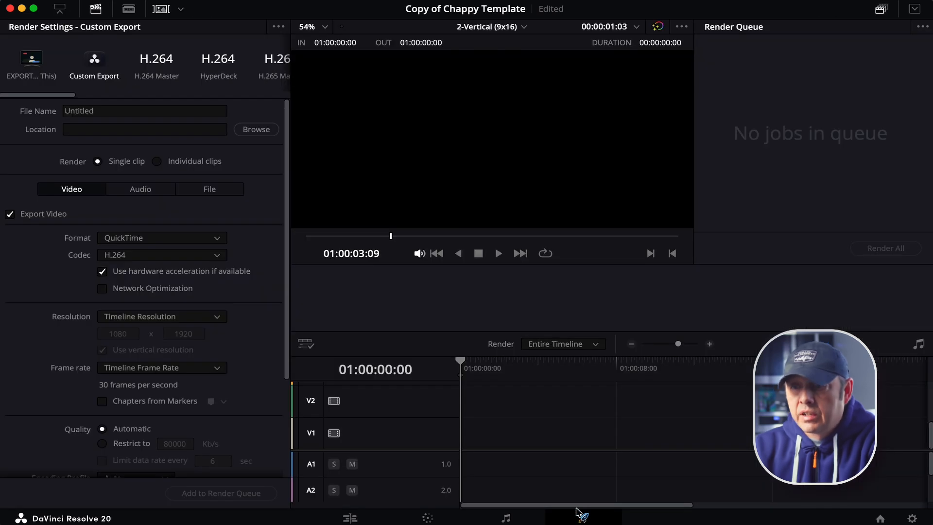
click(32, 65)
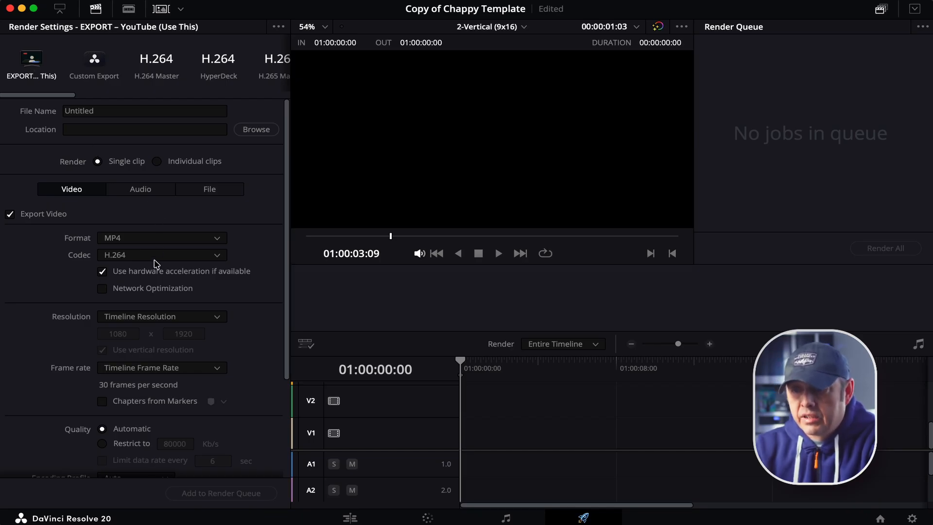
scroll(157, 341, down, 5)
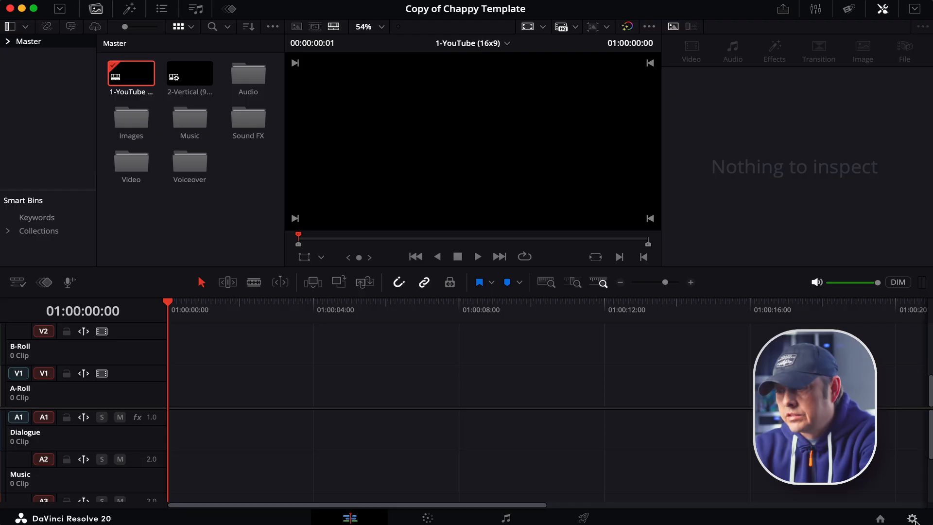
- Check the timeline format and video monitoring options in the project settings, and cancel out of them
click(912, 518)
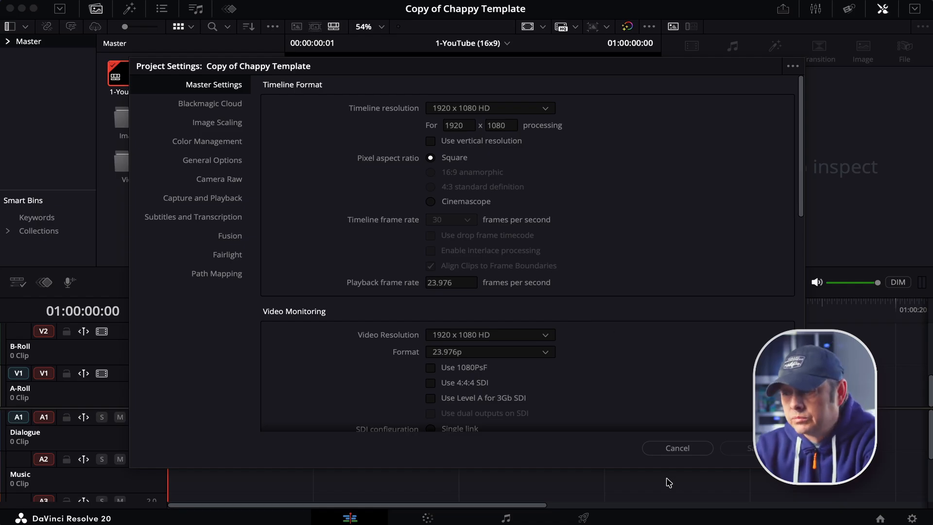
click(677, 448)
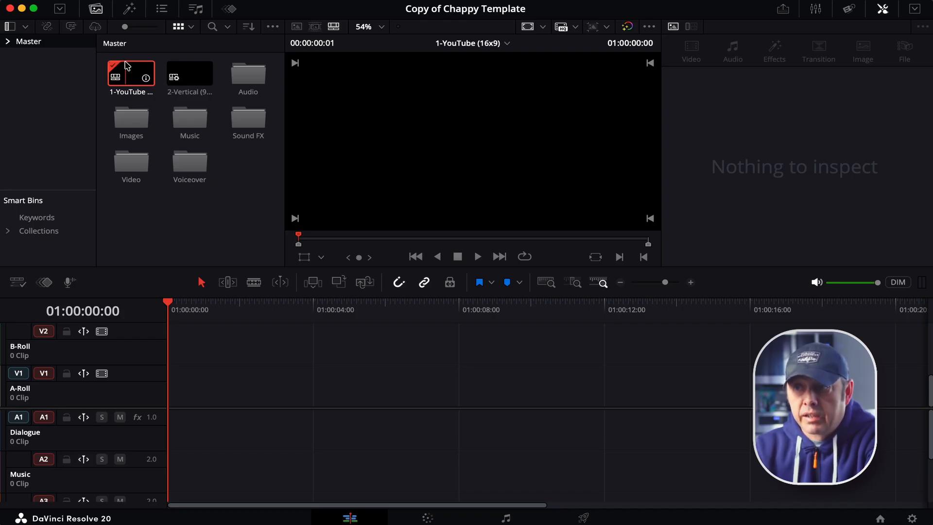
- Open the 2-Vertical (9x16) timeline in place of the 1-YouTube (16x9) one
click(174, 75)
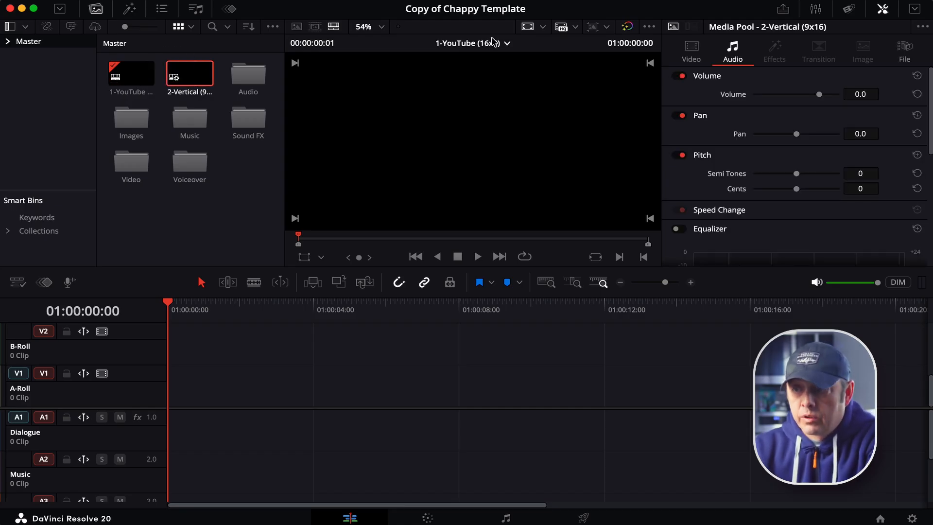
click(507, 44)
click(493, 76)
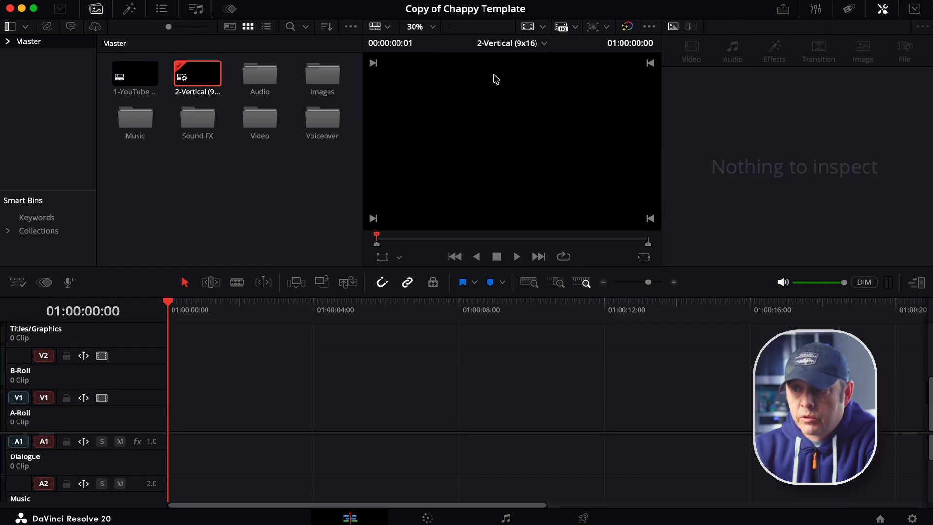
click(914, 287)
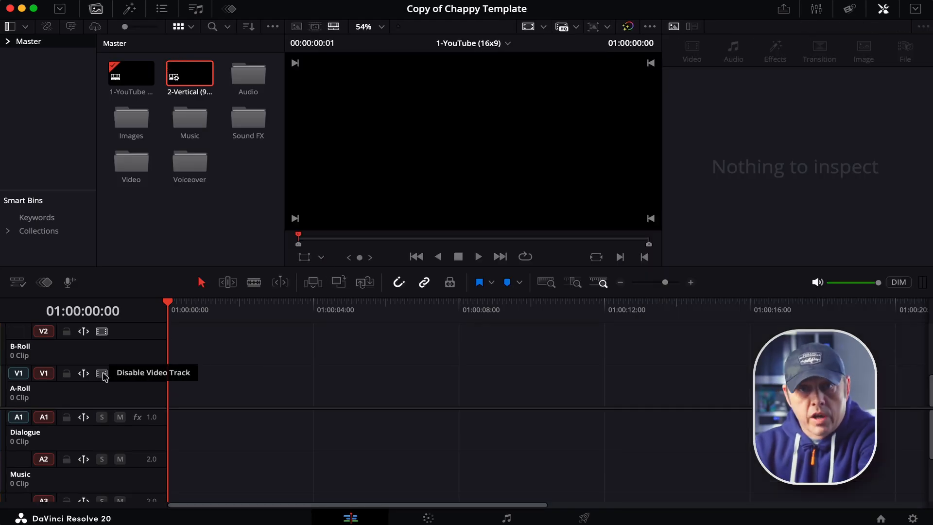
- Examine the video and audio tracks of the 1-YouTube (16x9) timeline and inspect the Music track's volume settings
scroll(104, 377, up, 5)
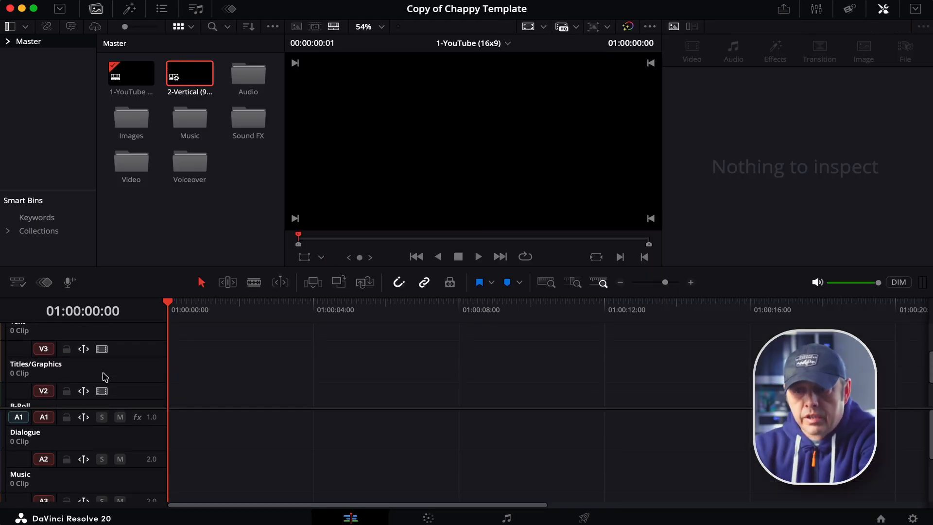
scroll(104, 377, up, 1)
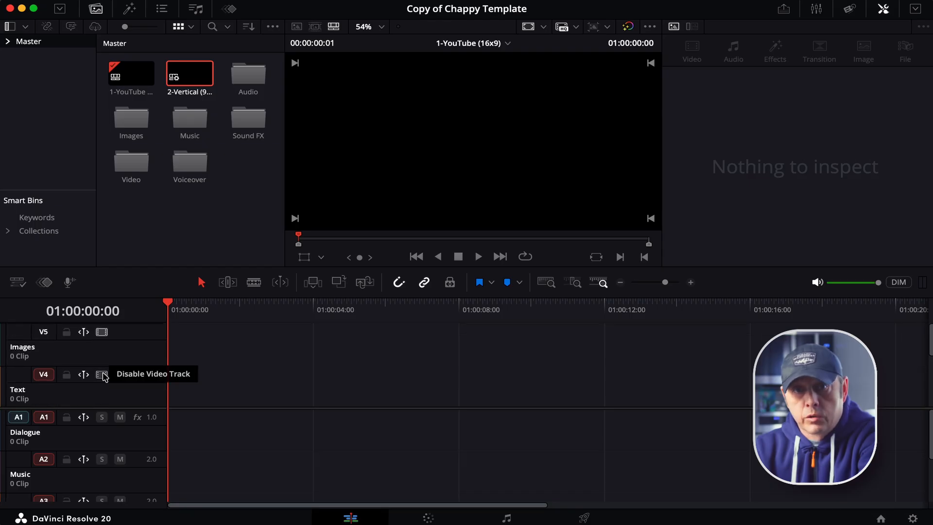
scroll(104, 376, down, 4)
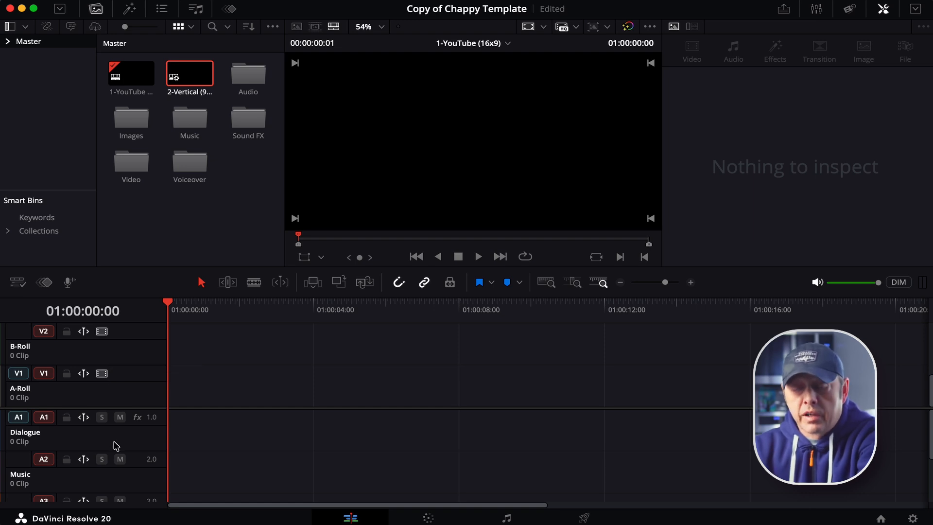
scroll(116, 446, down, 3)
scroll(116, 446, up, 2)
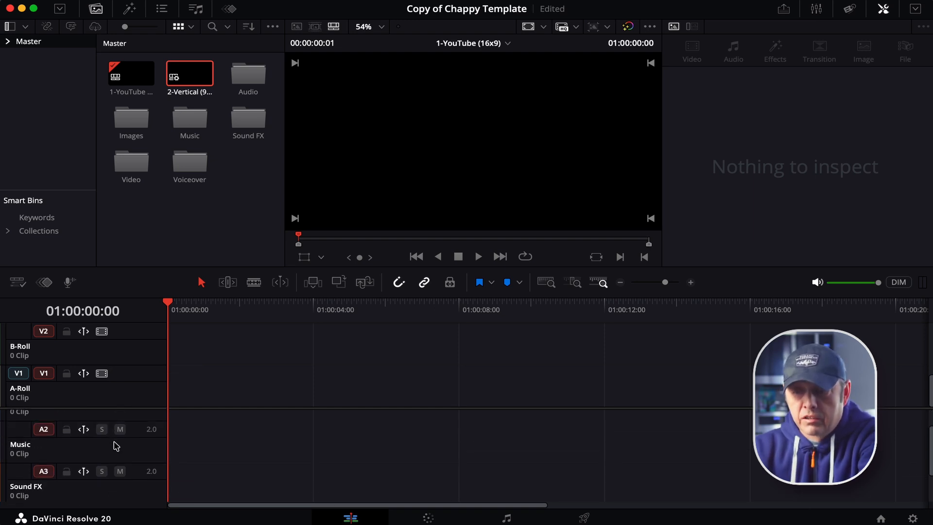
scroll(116, 446, up, 1)
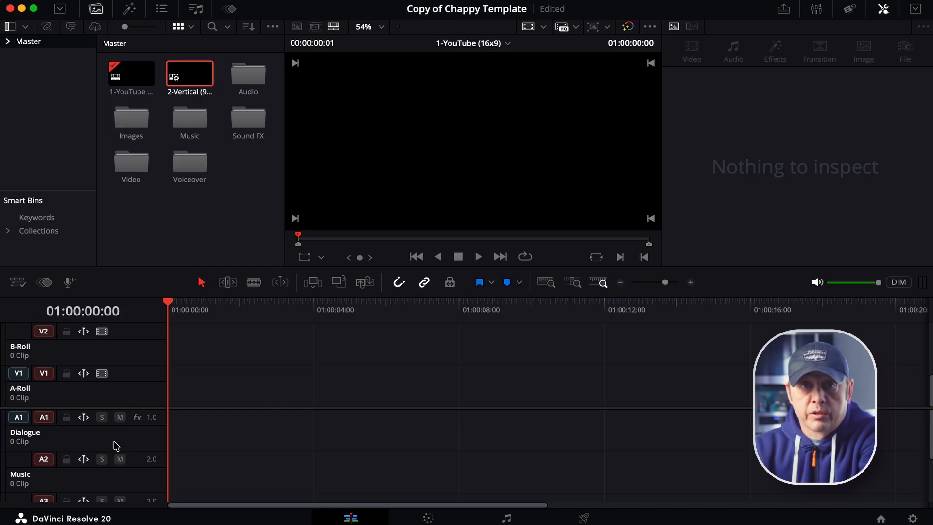
scroll(116, 446, down, 2)
scroll(114, 443, up, 1)
click(114, 443)
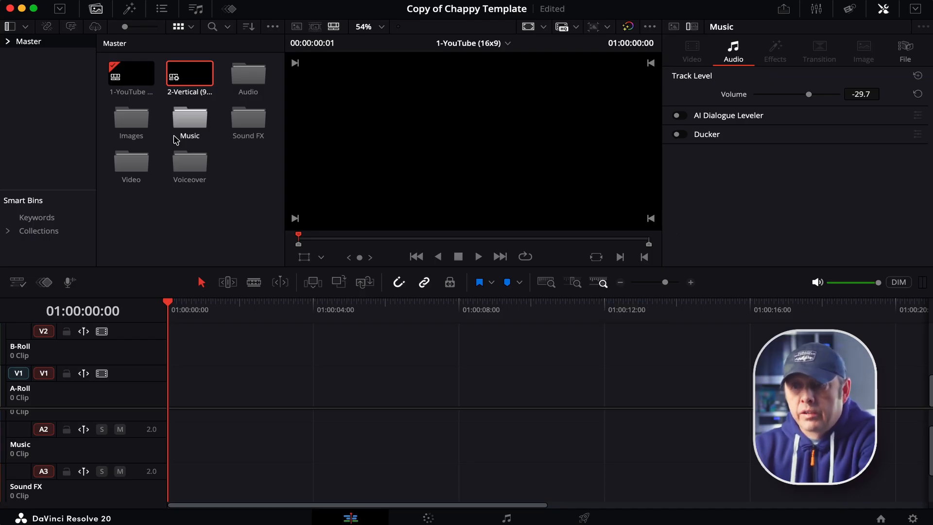
- Browse the effects library's Titles, Video Transitions and Toolbox categories, and inspect the contents of Favorites
click(128, 10)
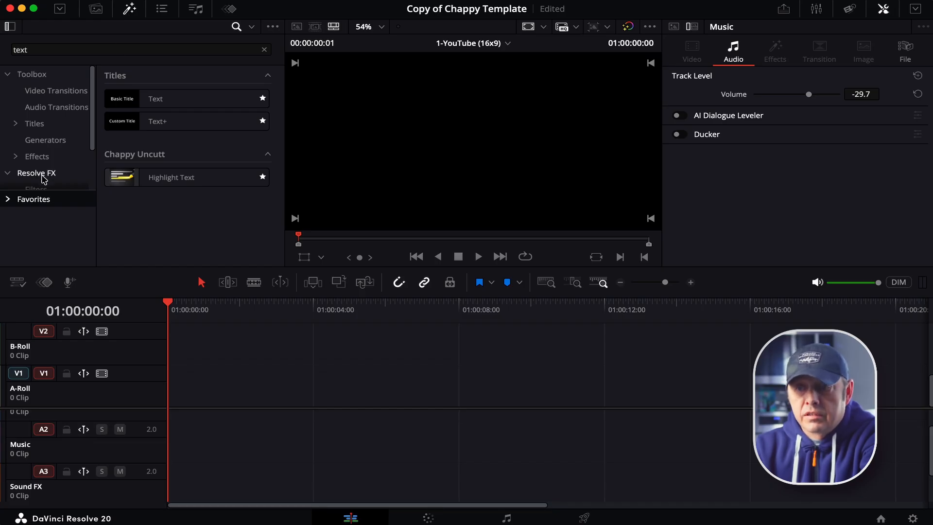
click(39, 128)
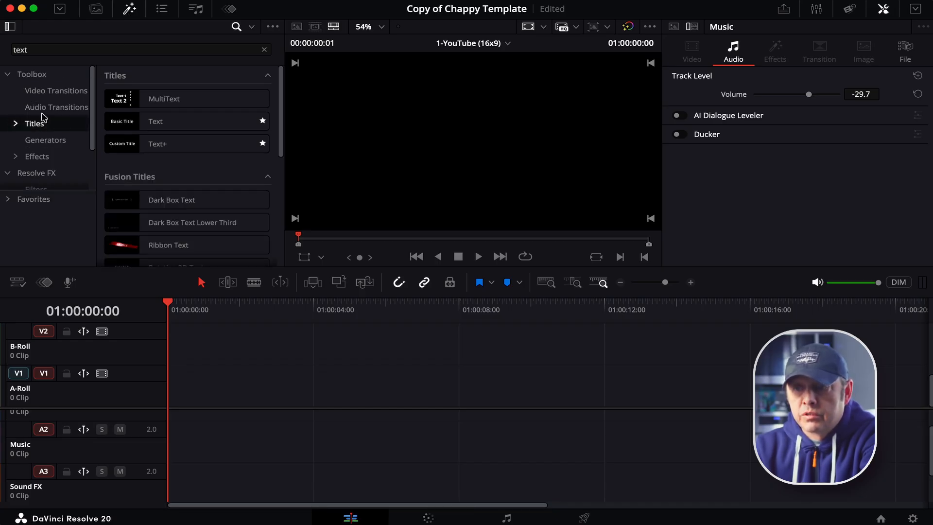
click(45, 90)
click(34, 76)
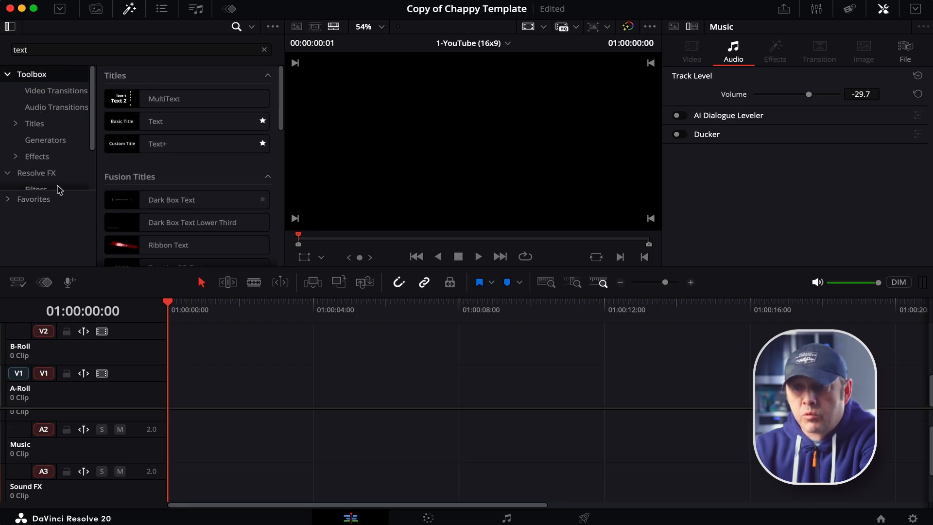
click(42, 203)
click(8, 200)
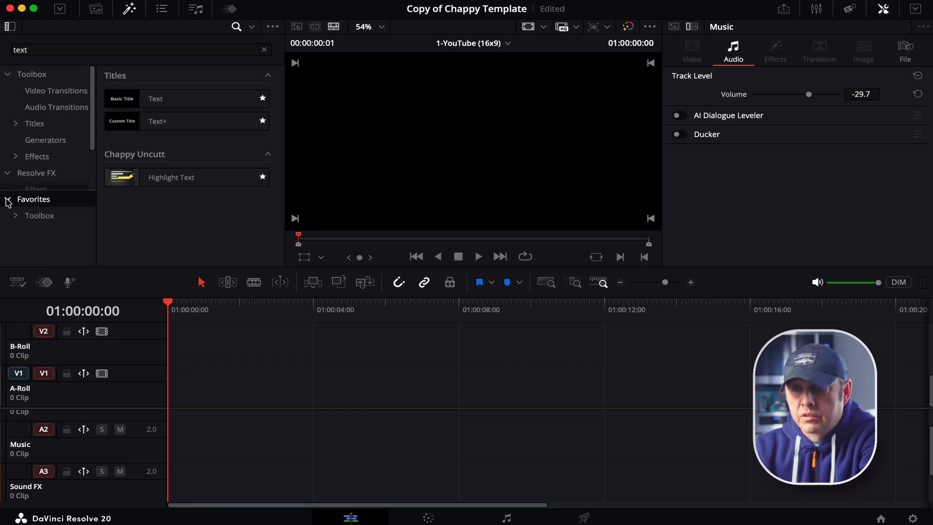
click(7, 199)
click(7, 200)
click(27, 214)
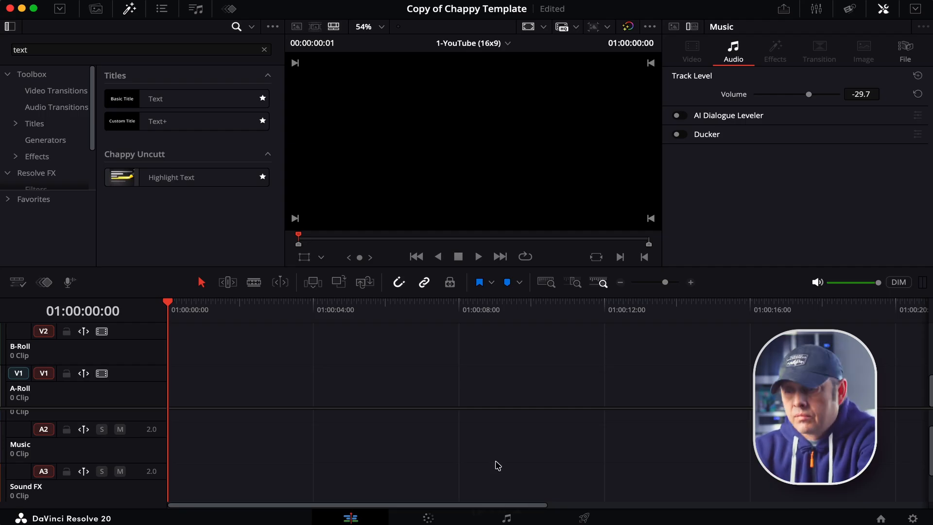
- Review the audio track mixer on the Fairlight page and the EXPORT – YouTube (Use This) preset's render settings on the Deliver page
click(507, 518)
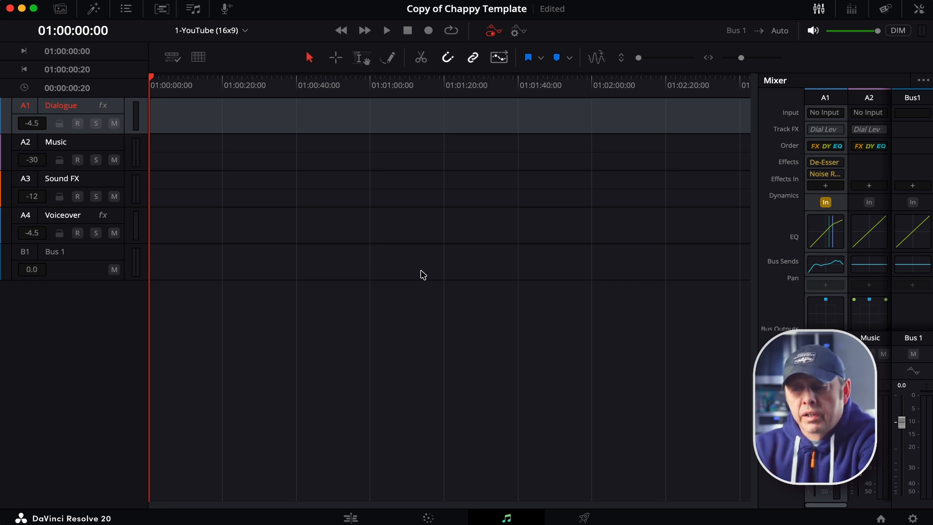
click(584, 518)
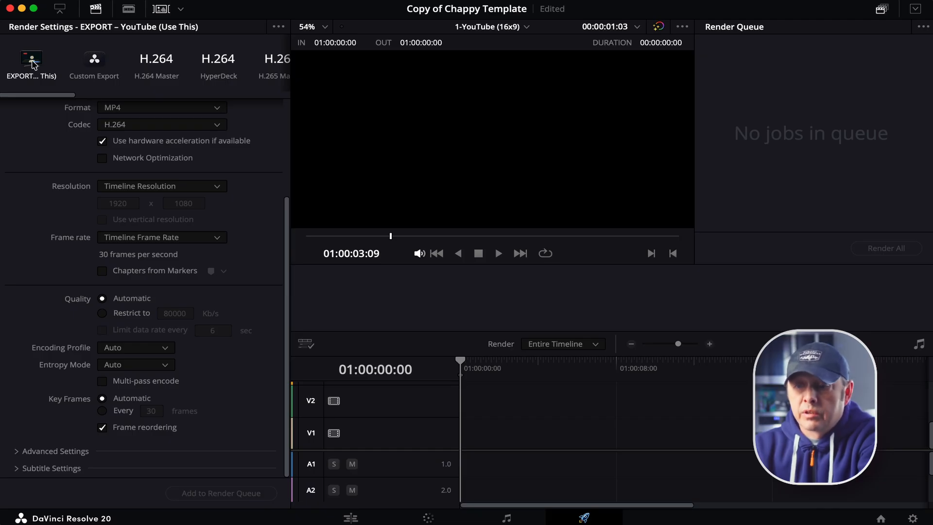
scroll(73, 144, up, 3)
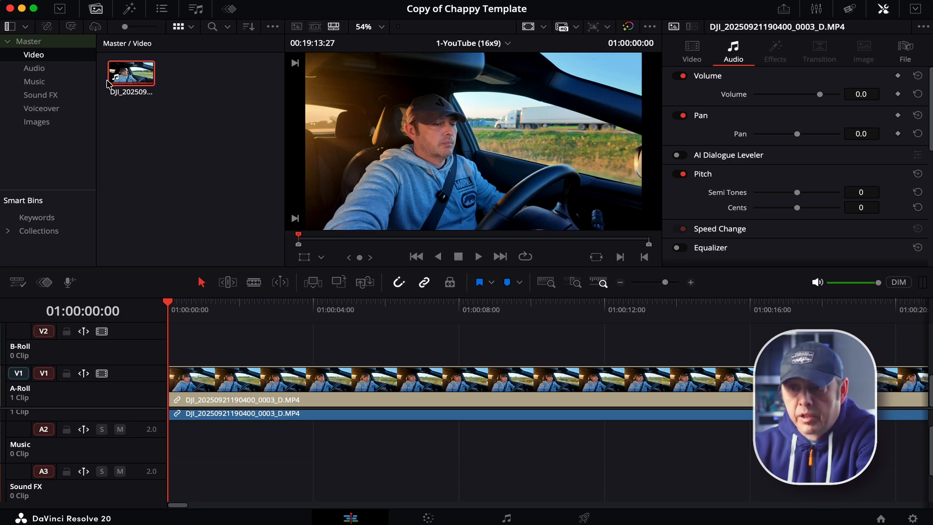
- Show the Master bin's contents and split the A-Roll driving clip at 01:00:03:25 with the Blade tool
double_click(41, 44)
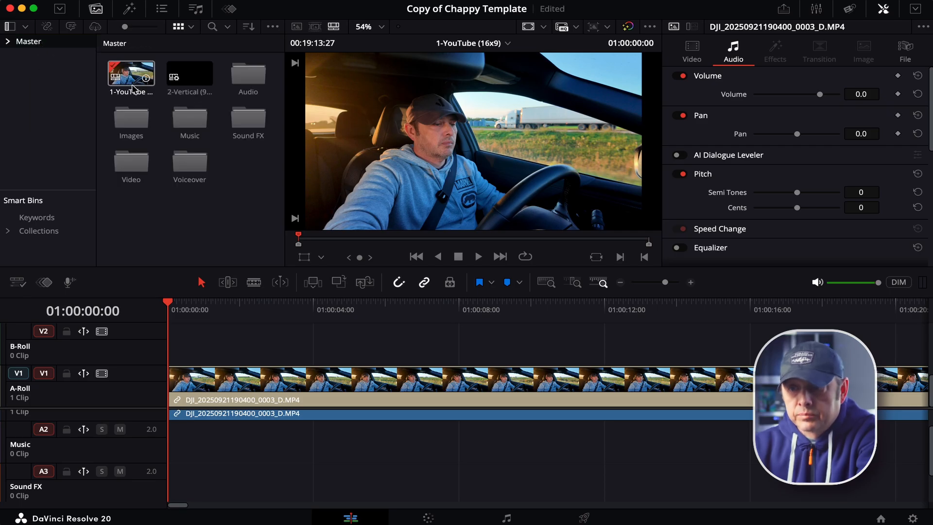
click(148, 69)
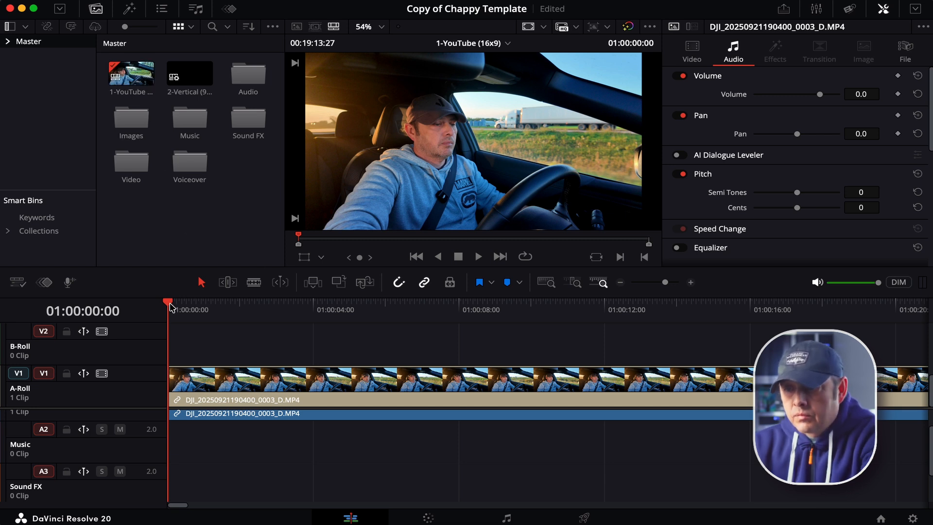
drag(167, 304, 309, 327)
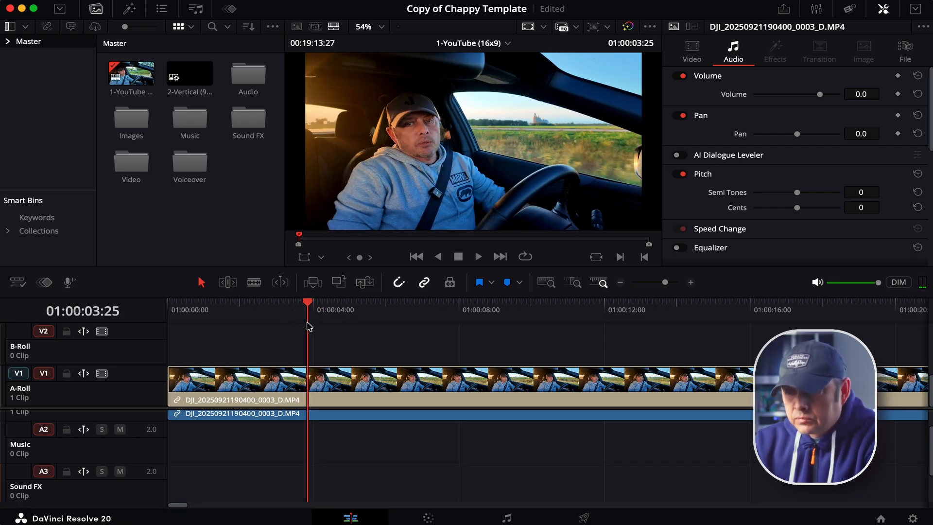
click(253, 282)
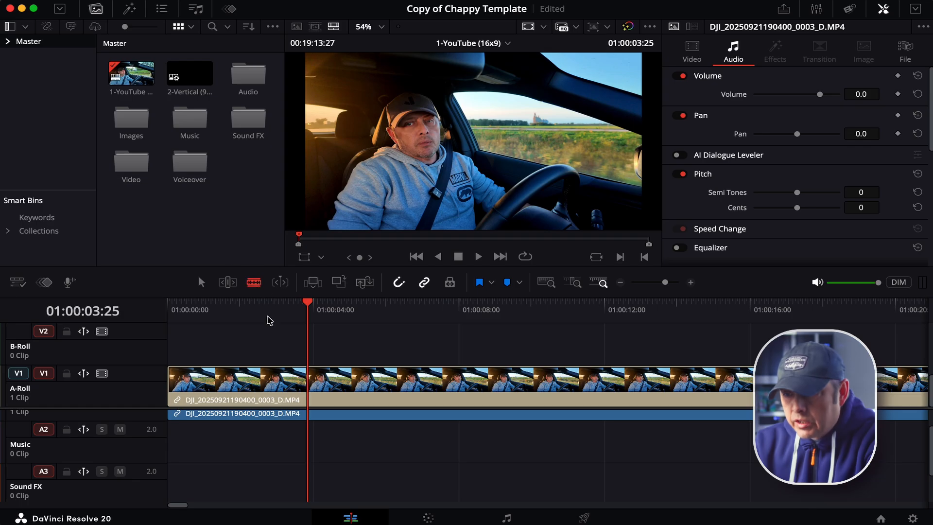
click(313, 369)
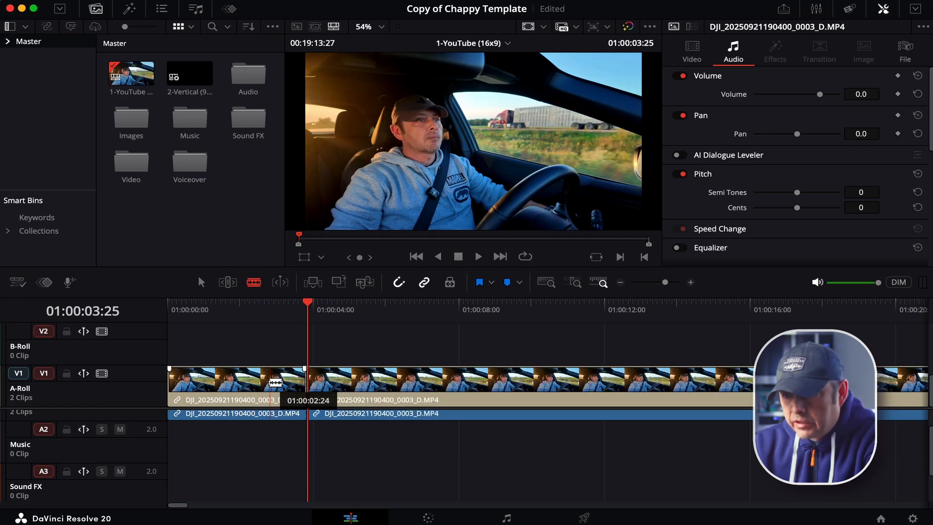
- Ripple cut the opening segment of the A-Roll clip, before the split
click(201, 282)
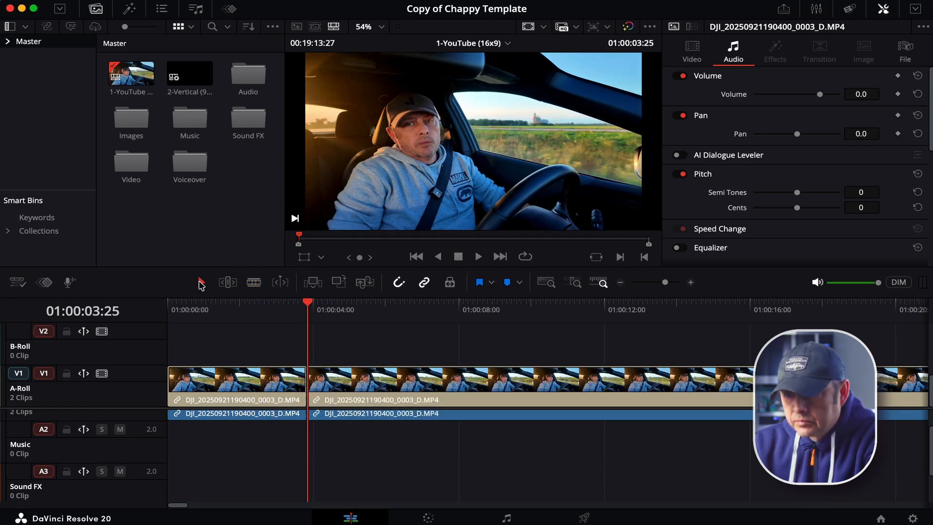
click(250, 385)
right_click(250, 385)
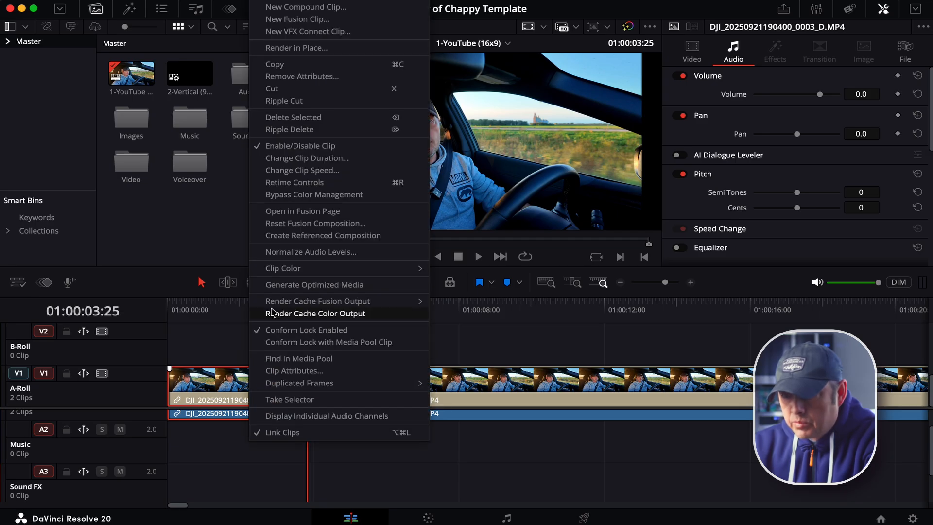
click(291, 100)
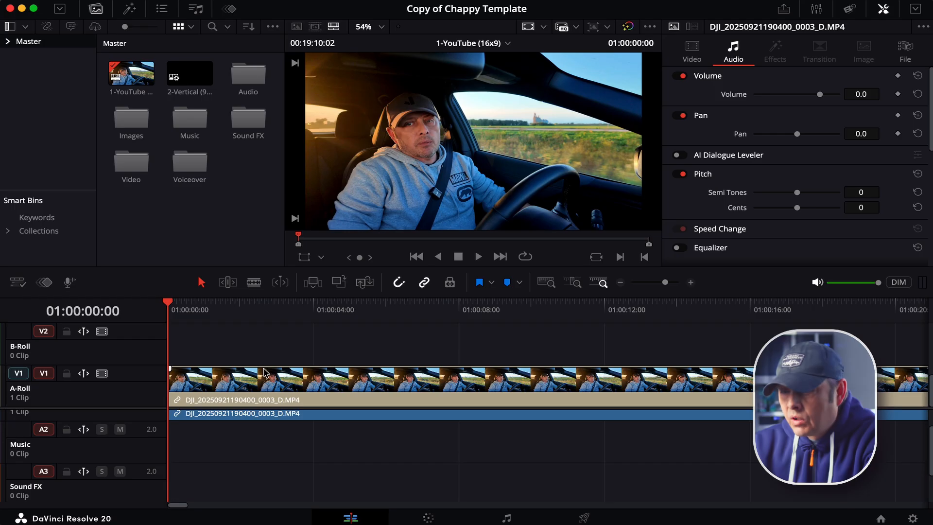
- Split the A-Roll clip at 01:00:04:09 and again about two seconds further along with the Blade tool
click(324, 315)
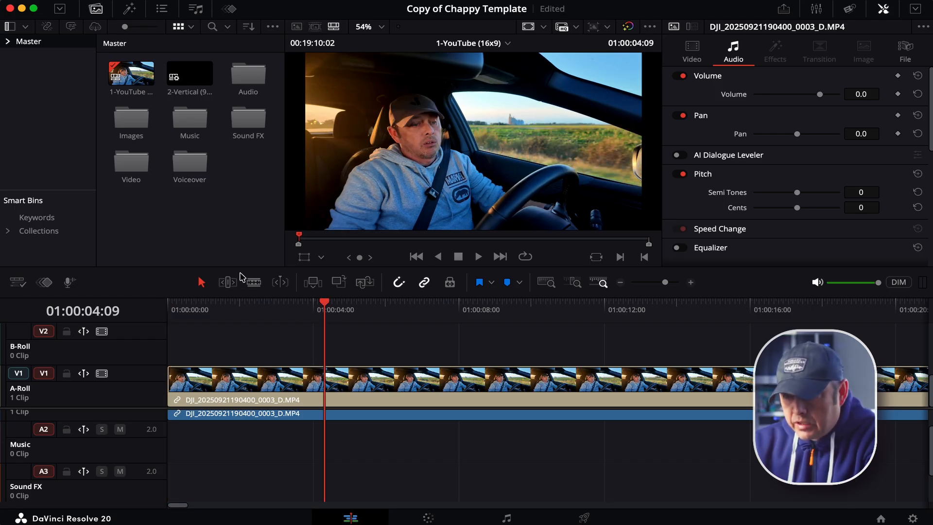
click(254, 282)
click(326, 382)
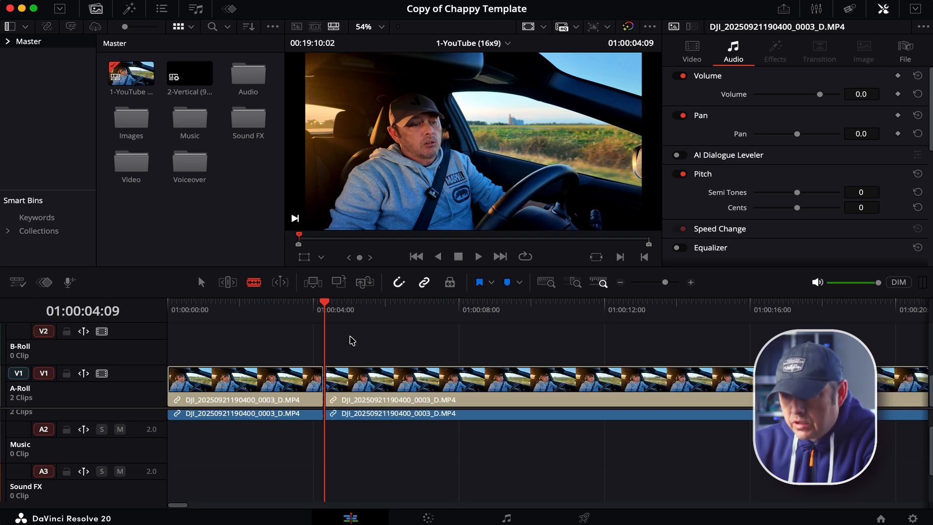
click(407, 370)
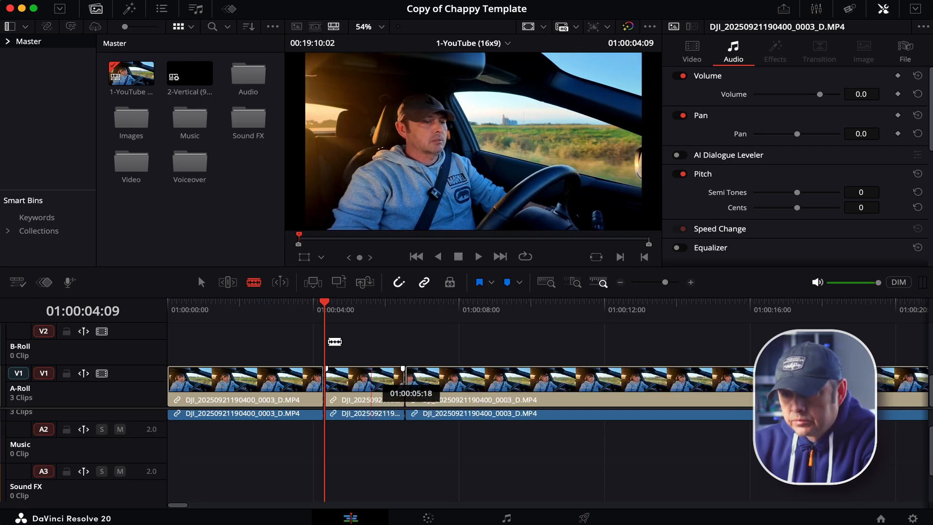
- Ripple cut the short middle segment between the two splits on the A-Roll track
click(201, 282)
click(393, 396)
right_click(394, 399)
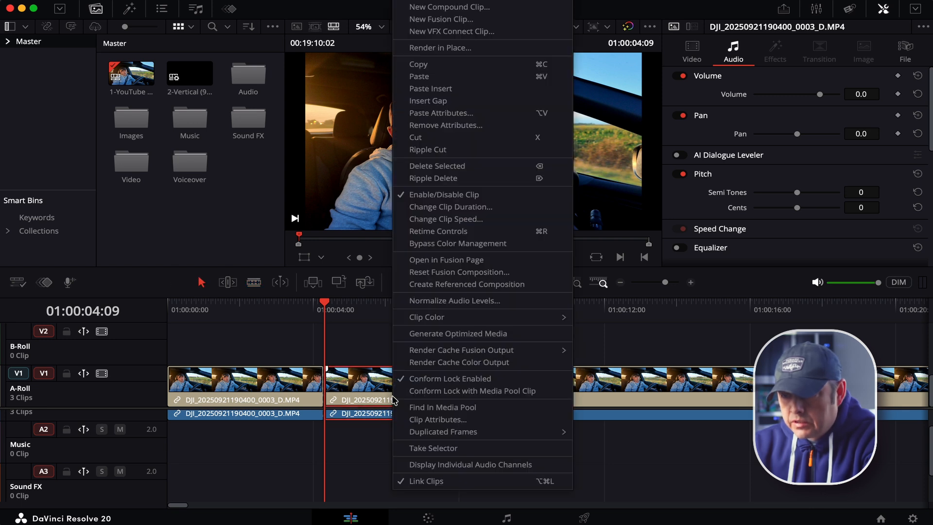
click(437, 153)
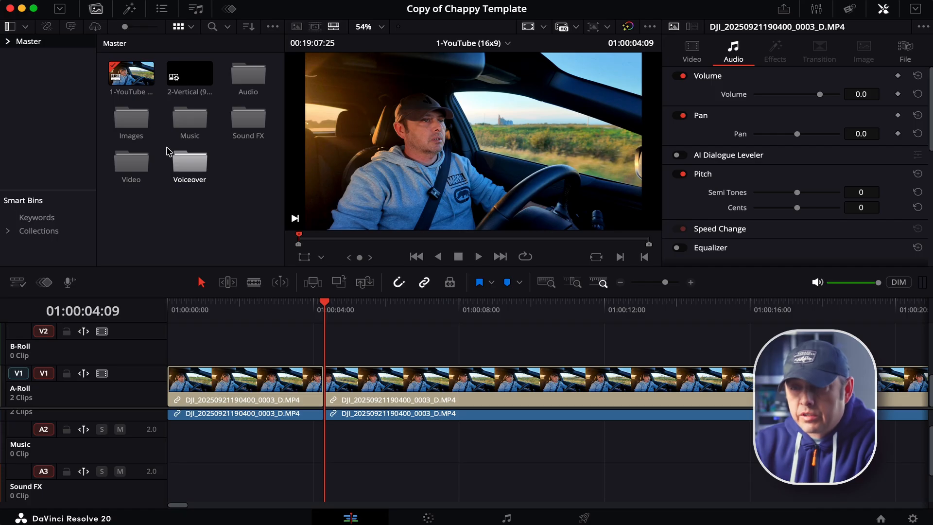
- Clear the effects search and add a Cross Dissolve video transition at the cut between the two A-Roll clips
click(129, 9)
click(56, 91)
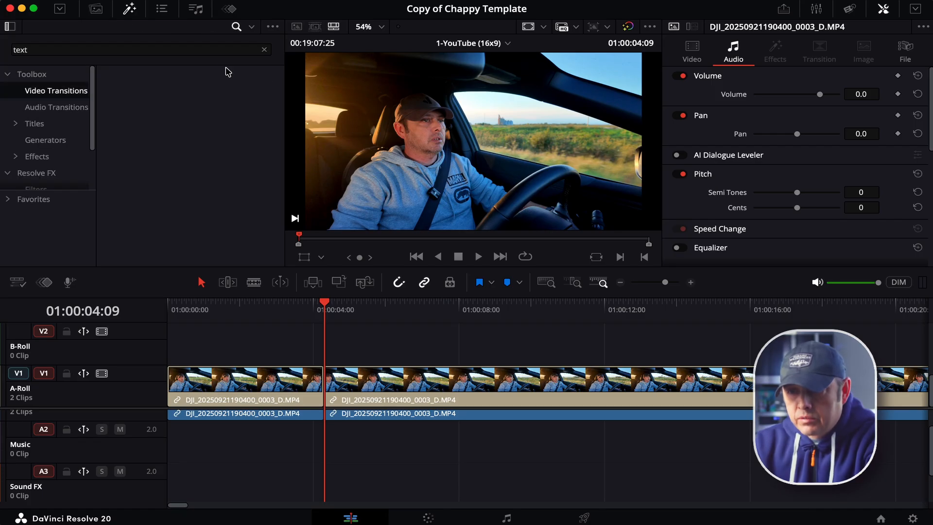
click(264, 51)
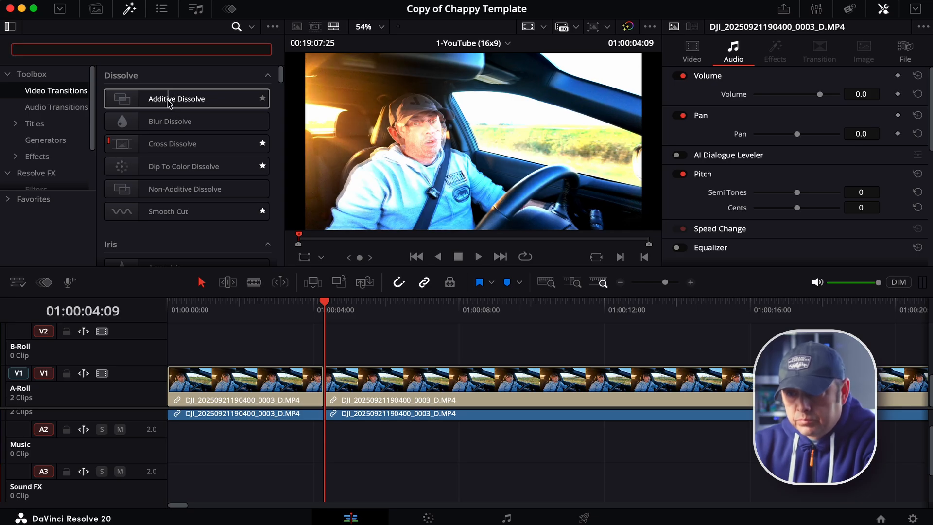
drag(146, 144, 323, 373)
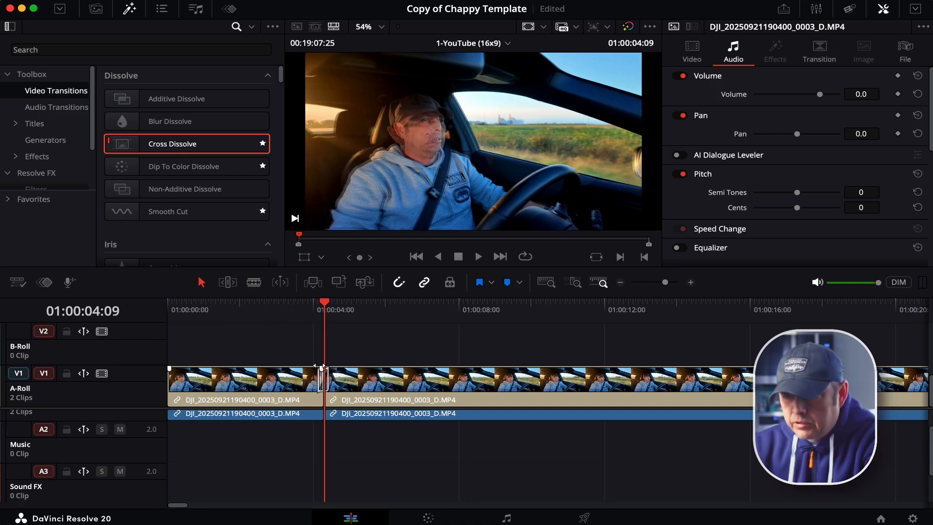
- Play back the timeline twice across the Cross Dissolve to preview the transition
click(301, 313)
key(space)
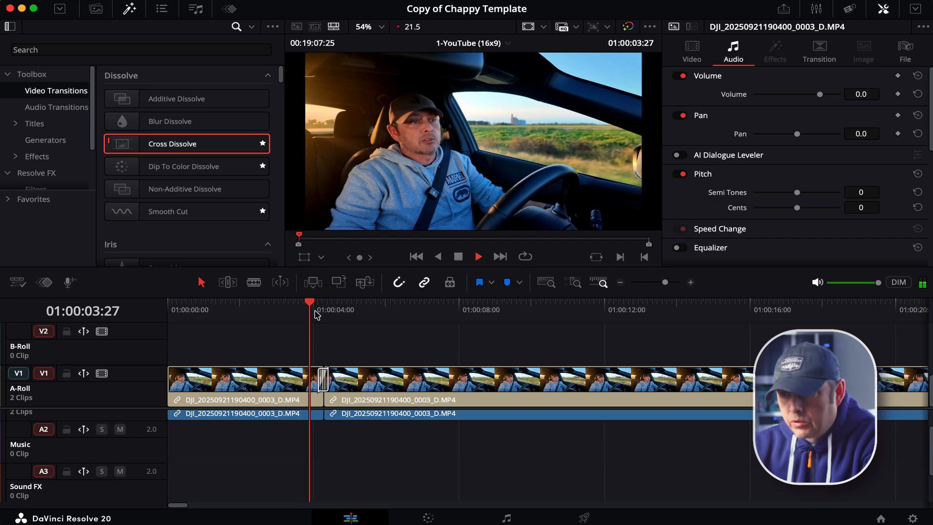
key(space)
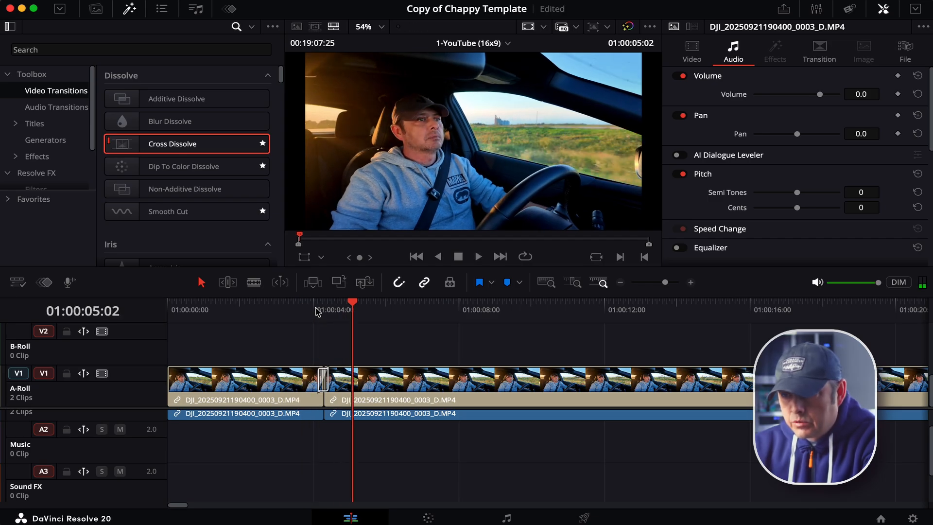
key(space)
click(316, 312)
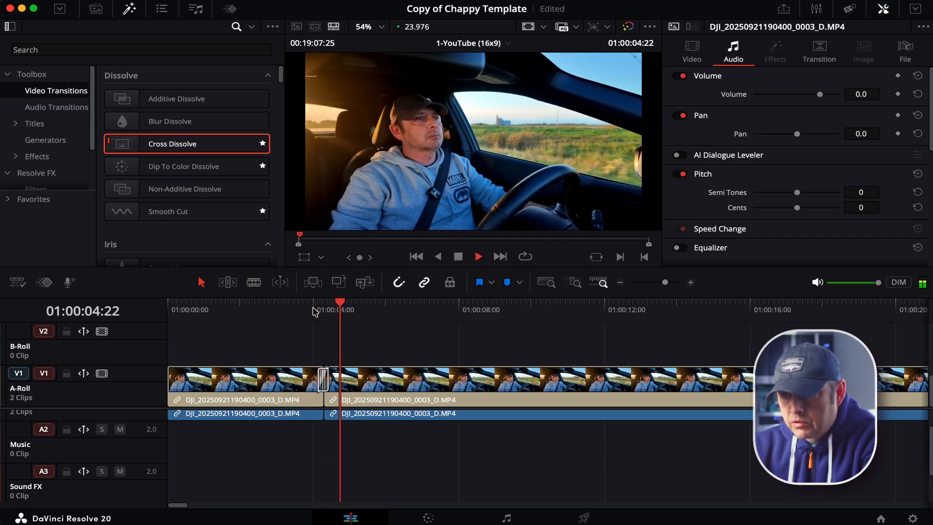
key(space)
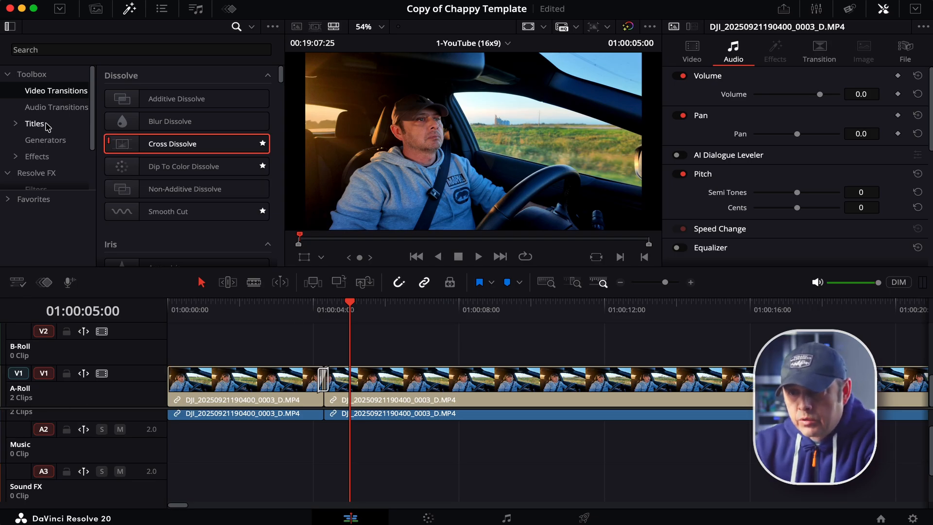
- Place a Text+ title from Favorites on the B-Roll track just after the Cross Dissolve, and select it to show its settings
click(44, 199)
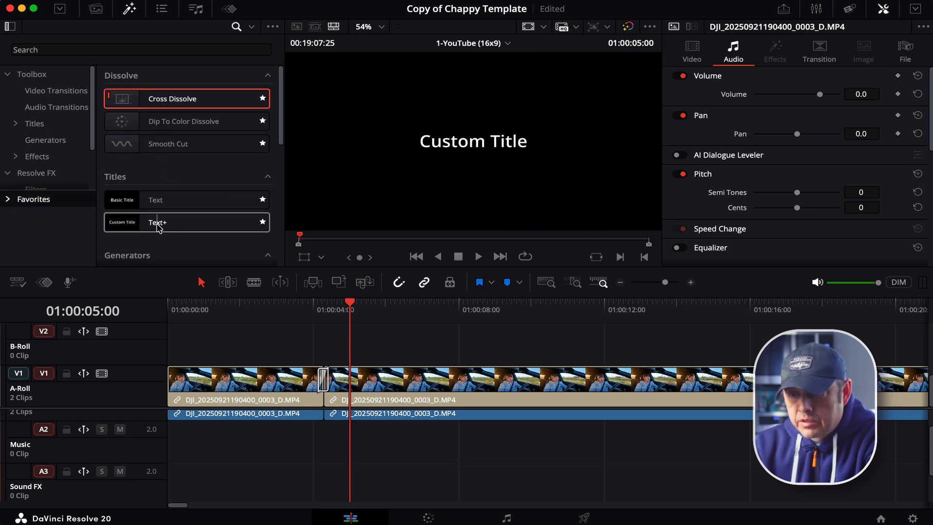
drag(161, 226, 331, 347)
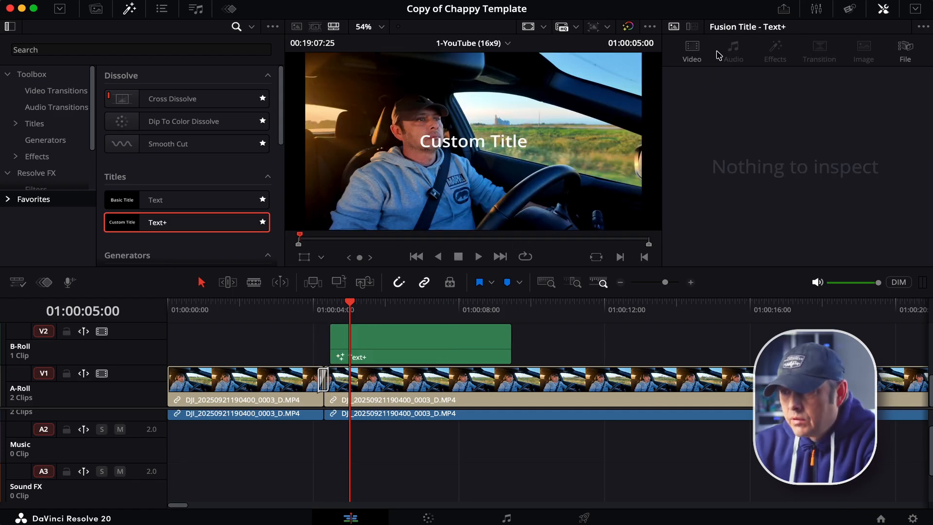
click(387, 356)
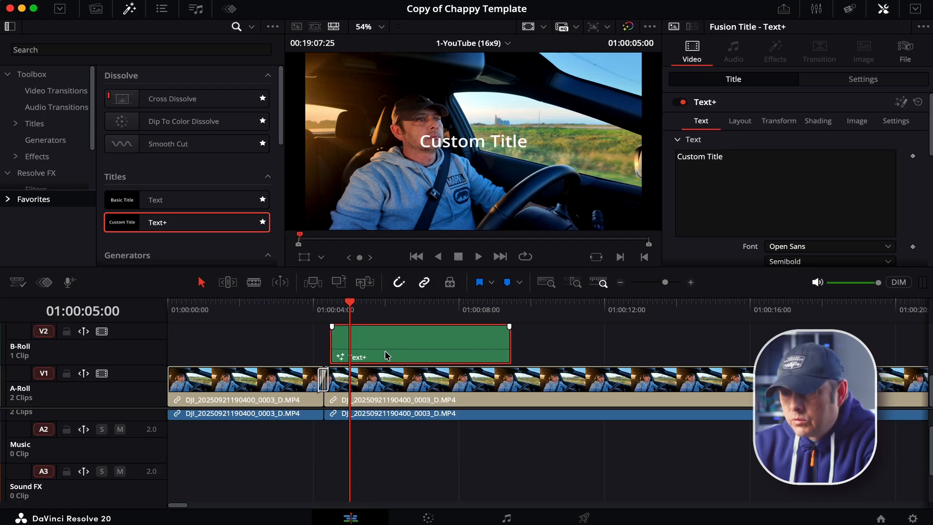
- Replace the Text+ title's wording with "Welcome To Davinci"
click(735, 151)
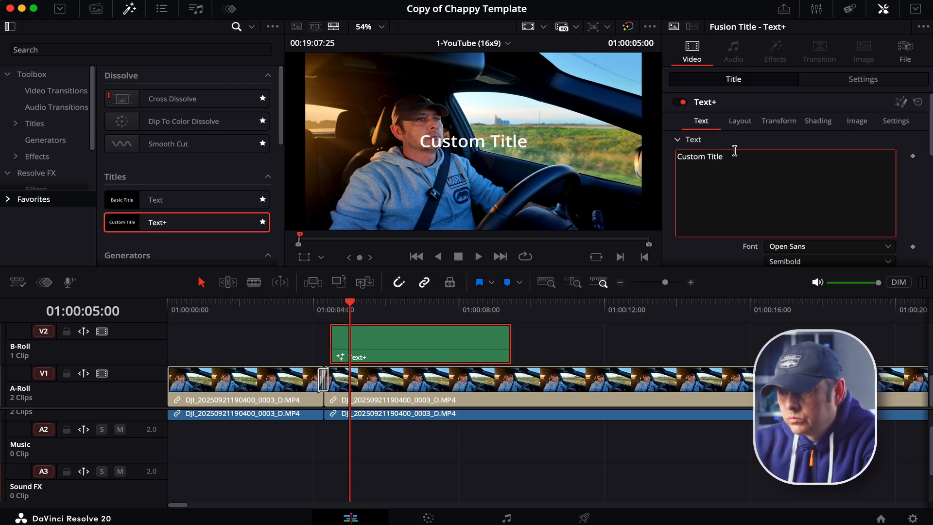
key(BackSpace)
key(BackSpace)
key(BackSpace)
key(BackSpace)
key(BackSpace)
key(BackSpace)
key(BackSpace)
key(BackSpace)
key(BackSpace)
key(BackSpace)
key(BackSpace)
key(BackSpace)
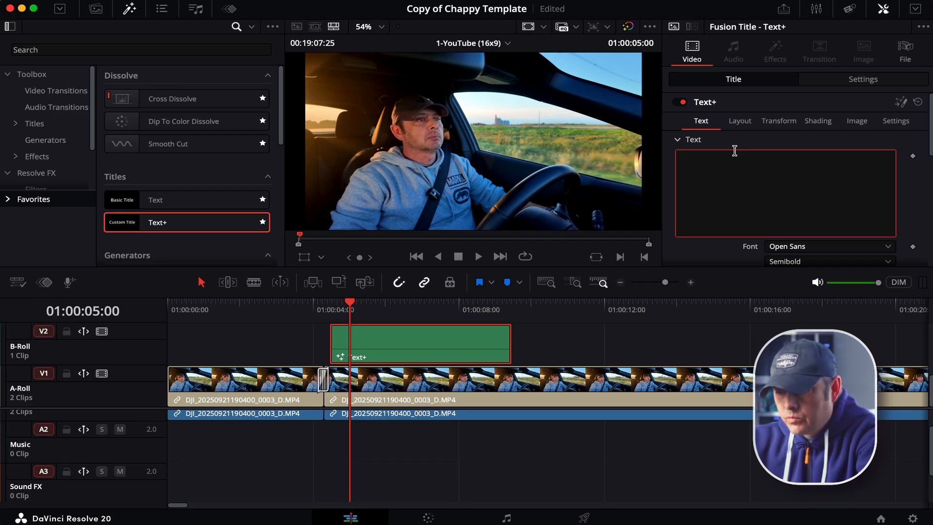
text(Welco)
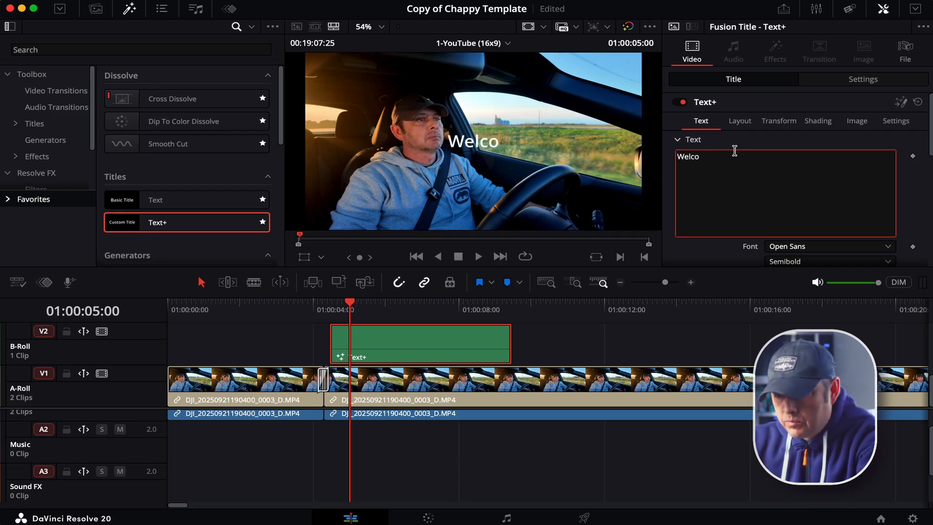
text(me ro Da)
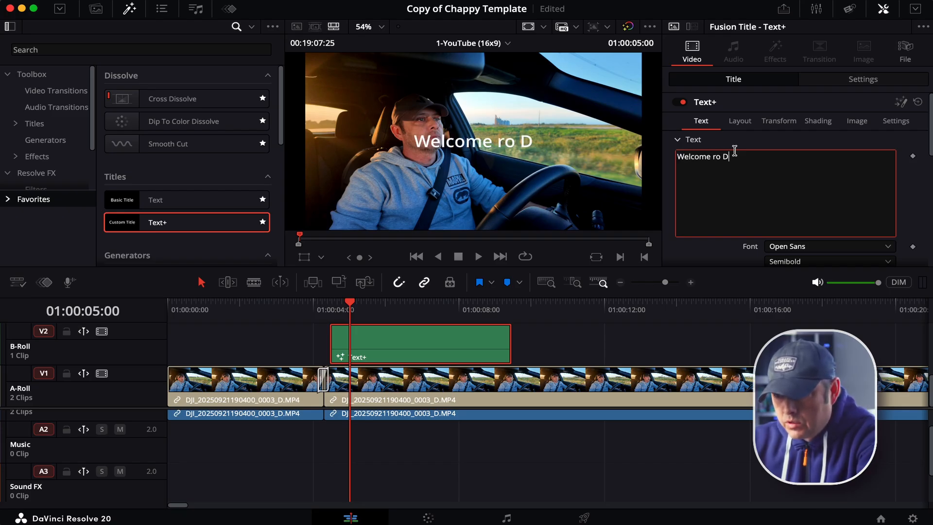
key(BackSpace)
key(BackSpace)
key(BackSpace)
key(BackSpace)
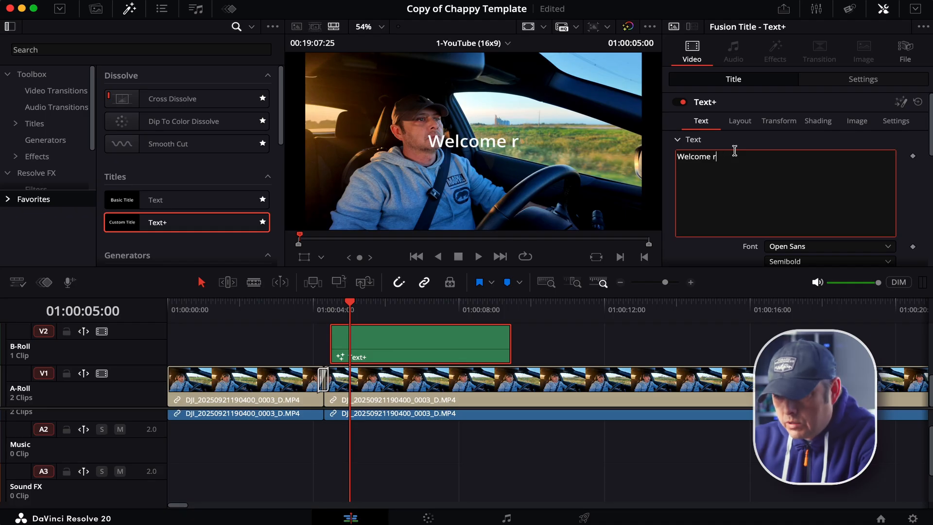
key(BackSpace)
text(To )
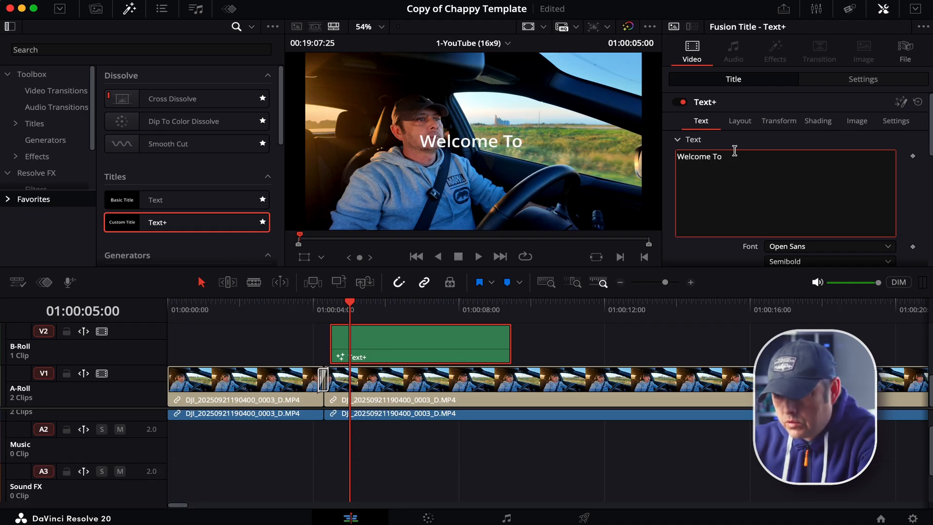
text(Davinci)
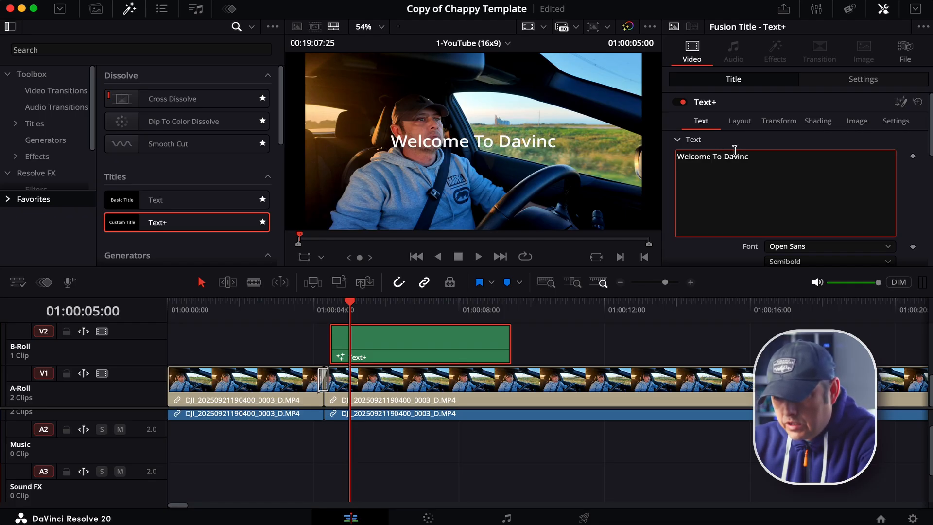